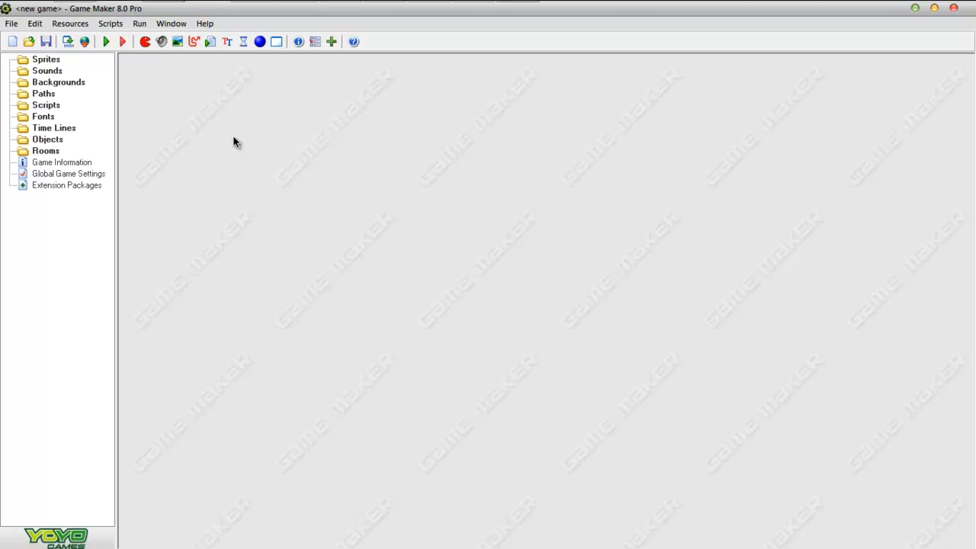
- Open the game file tuto game maker.gmk from the Examples folder
{"action": "left_click", "coordinate": [29, 41]}
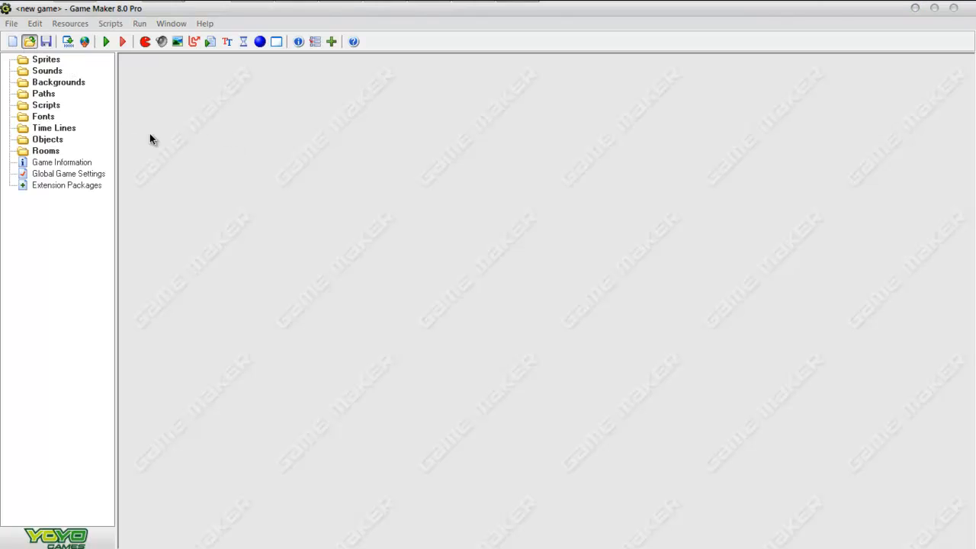
{"action": "left_click", "coordinate": [386, 178]}
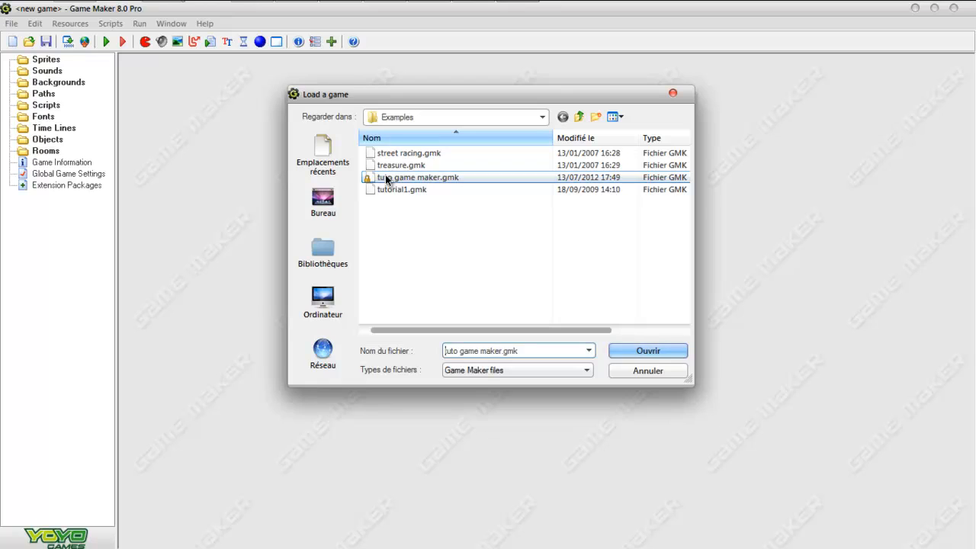
{"action": "double_click", "coordinate": [387, 178]}
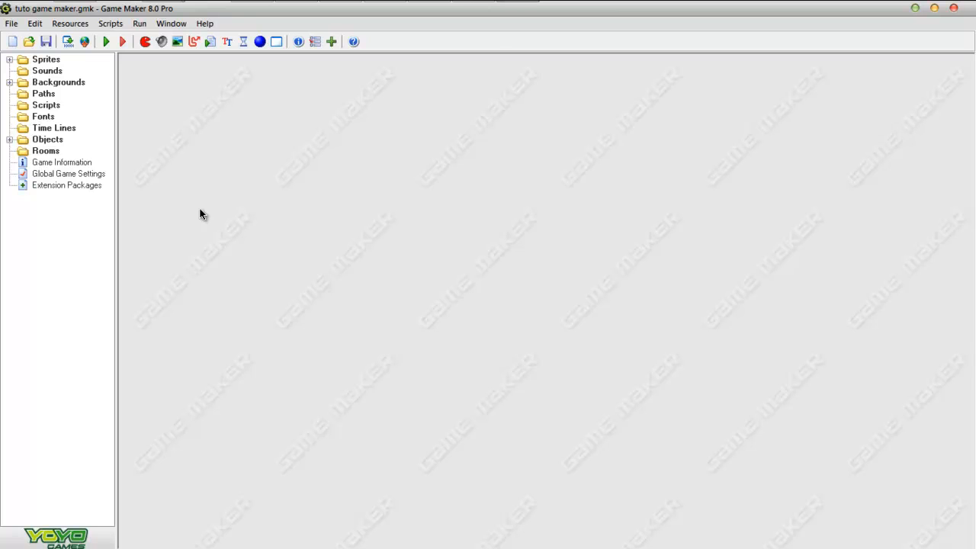
- Create a new room and maximize its properties window
{"action": "left_click", "coordinate": [51, 152]}
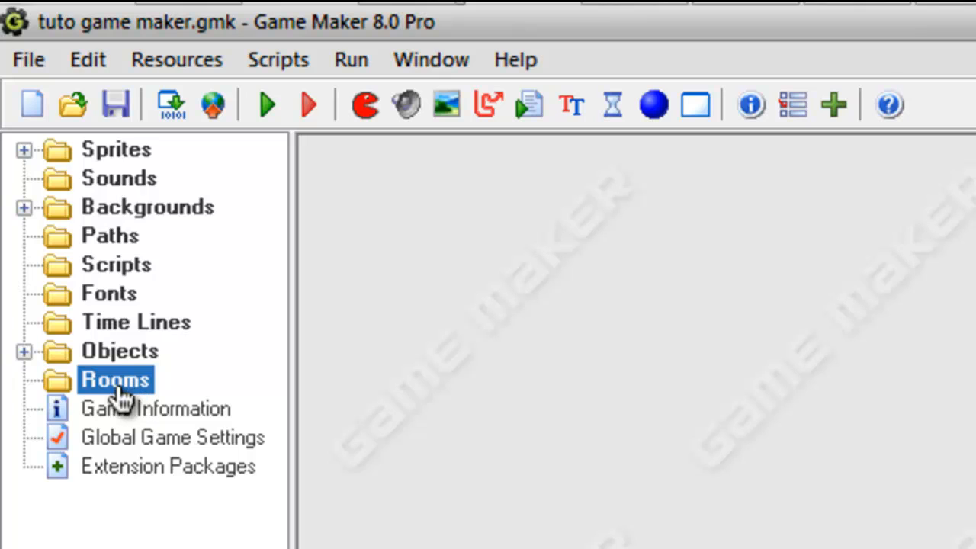
{"action": "right_click", "coordinate": [120, 395]}
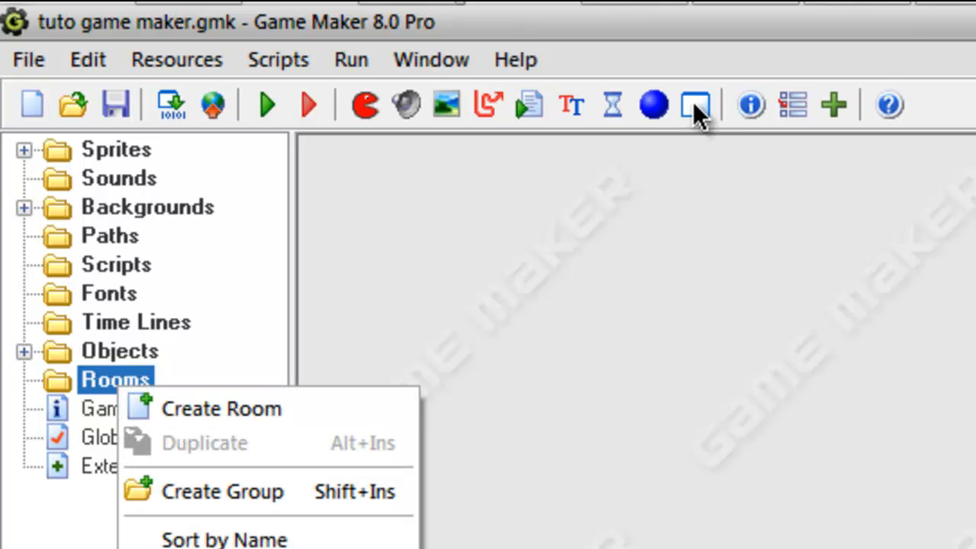
{"action": "left_click", "coordinate": [697, 174]}
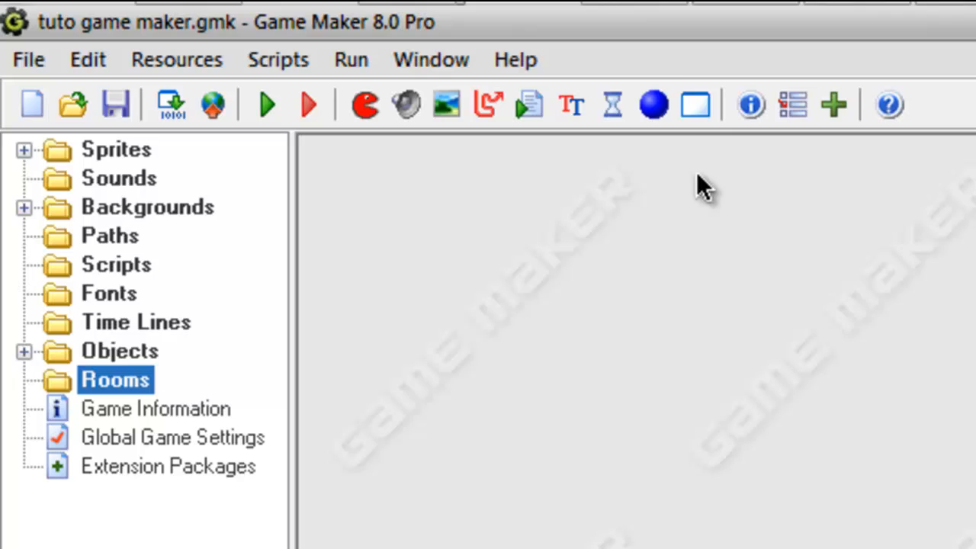
{"action": "left_click", "coordinate": [695, 104]}
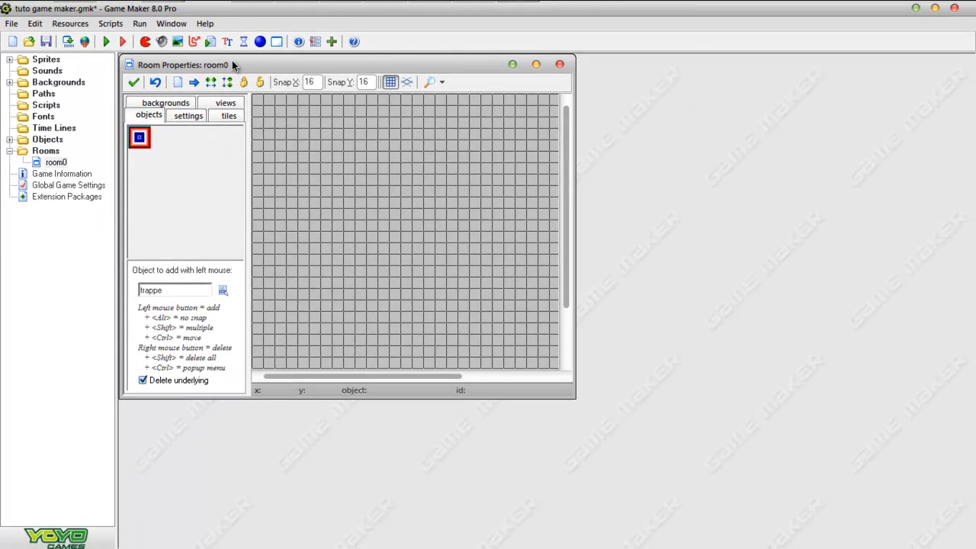
{"action": "double_click", "coordinate": [233, 64]}
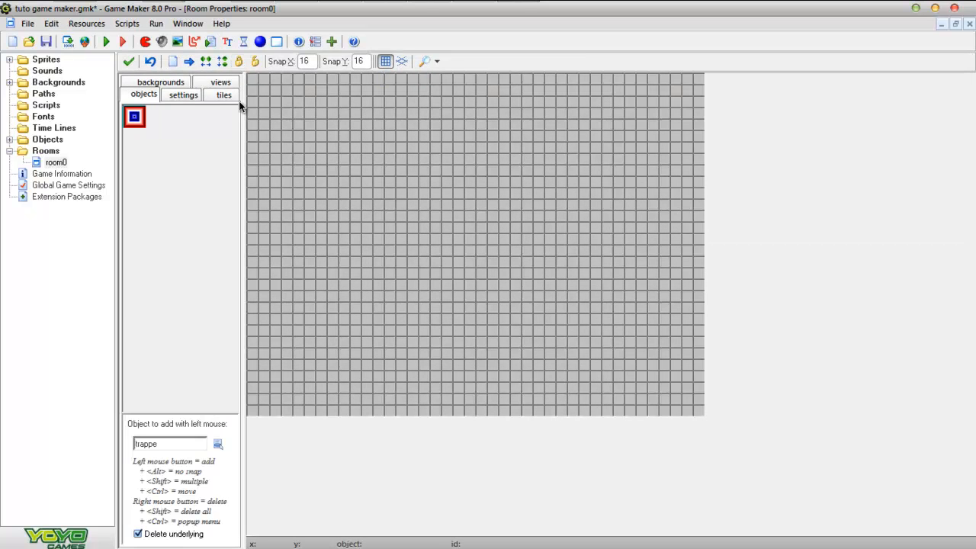
- Assign the image named background to the room's Background 0
{"action": "left_click", "coordinate": [147, 81]}
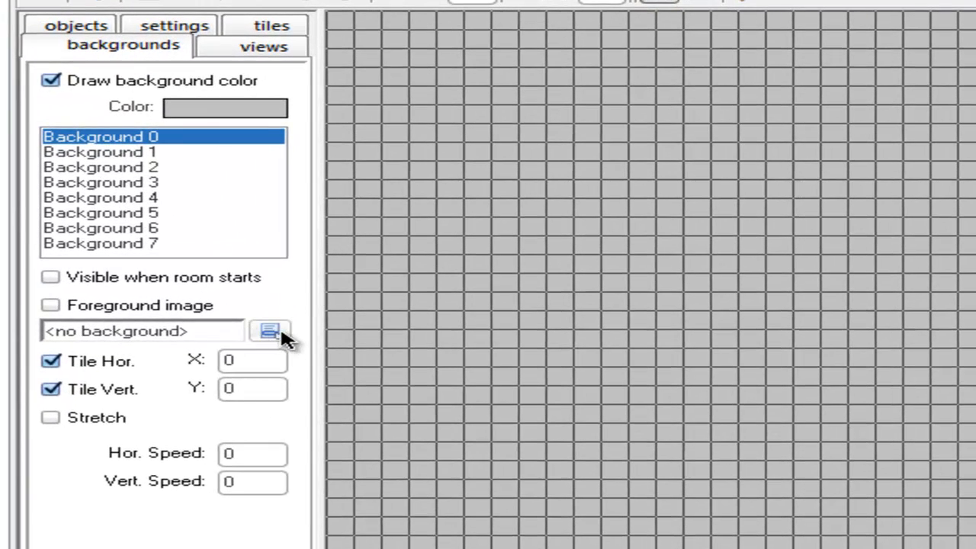
{"action": "left_click", "coordinate": [271, 334]}
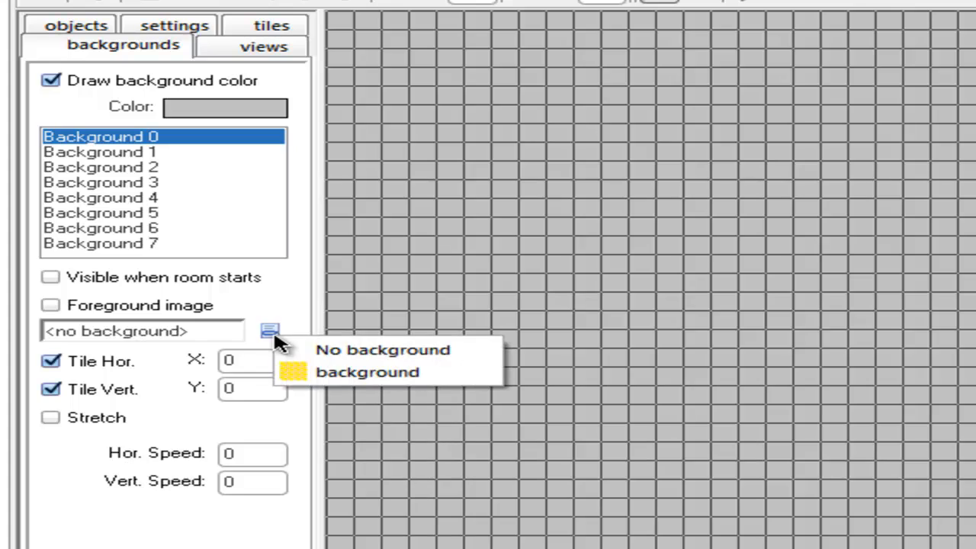
{"action": "left_click", "coordinate": [324, 382]}
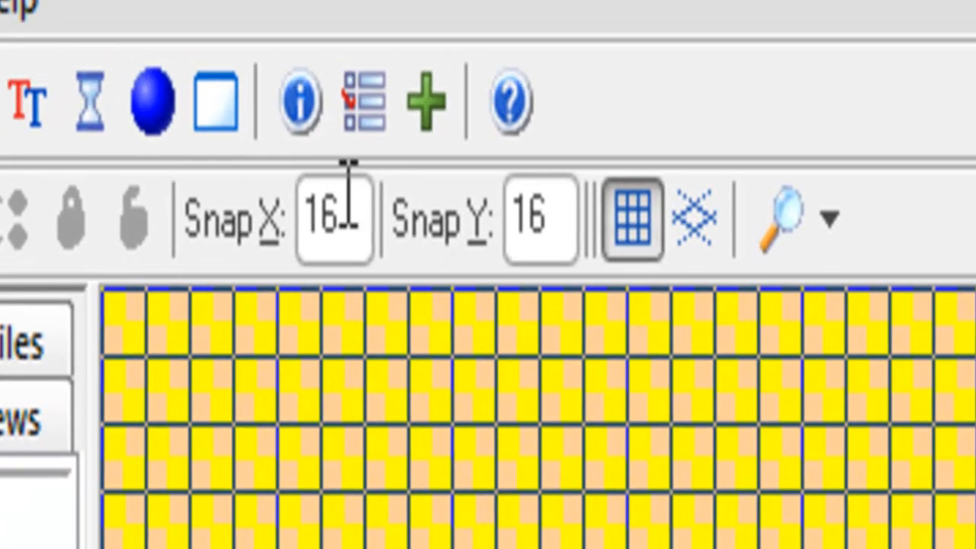
- Set the room grid's horizontal and vertical snap to 32
{"action": "left_click_drag", "start_coordinate": [345, 200], "coordinate": [221, 190]}
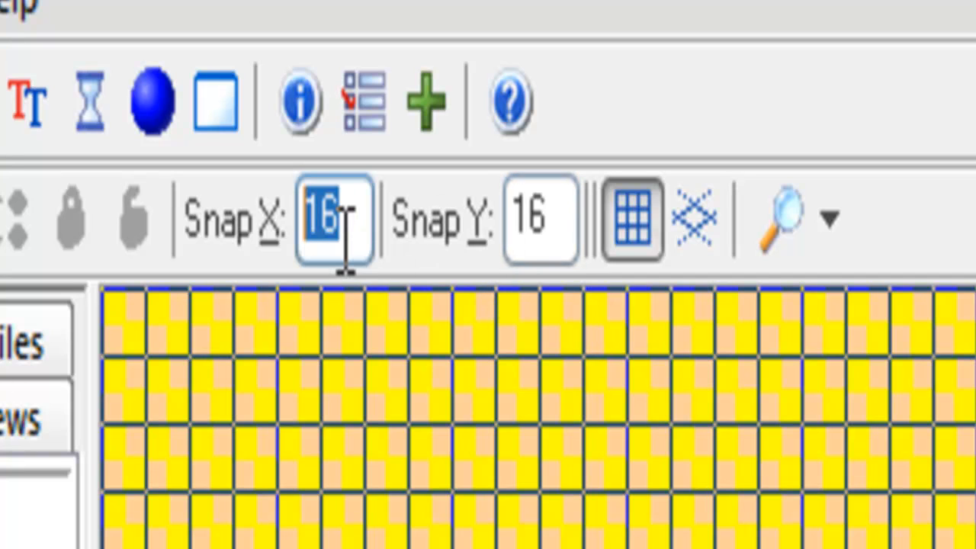
{"action": "type", "text": "32"}
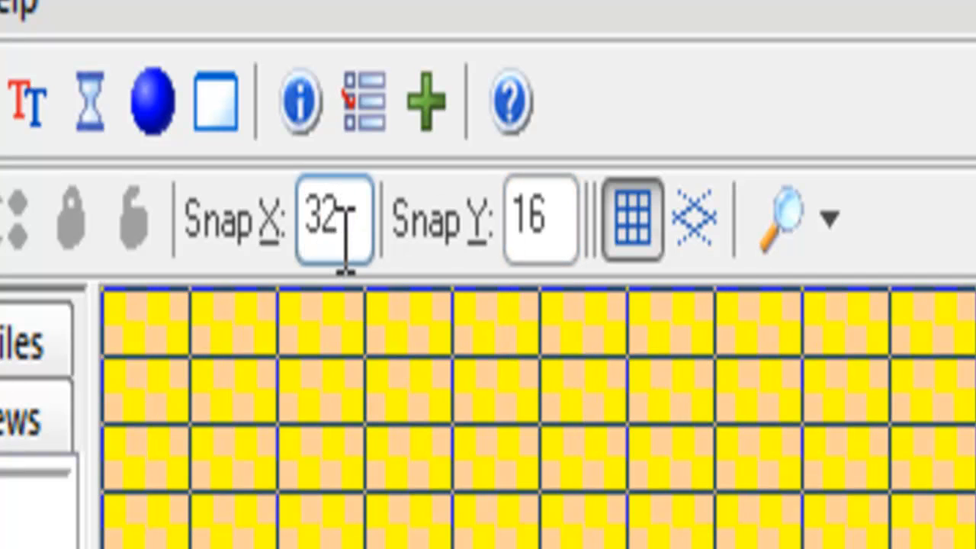
{"action": "double_click", "coordinate": [542, 229]}
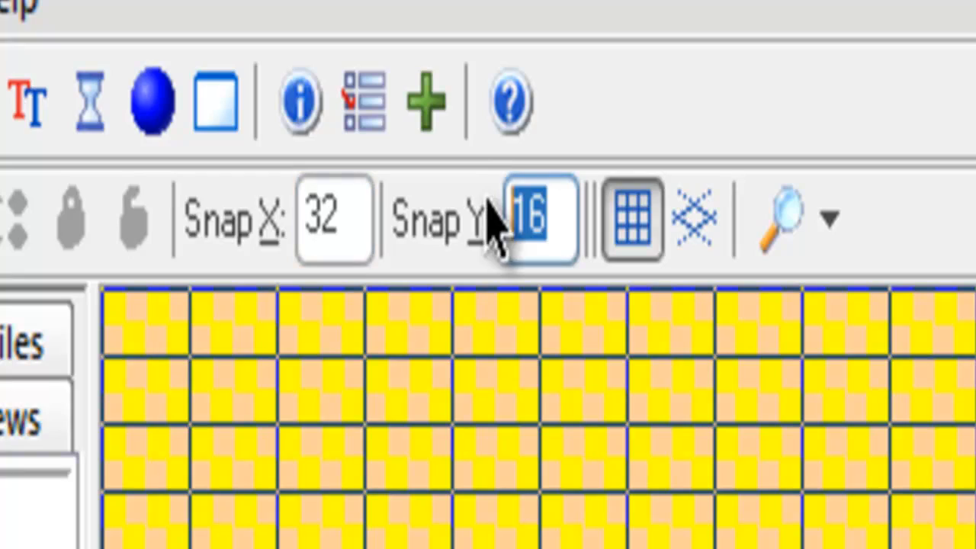
{"action": "type", "text": "32"}
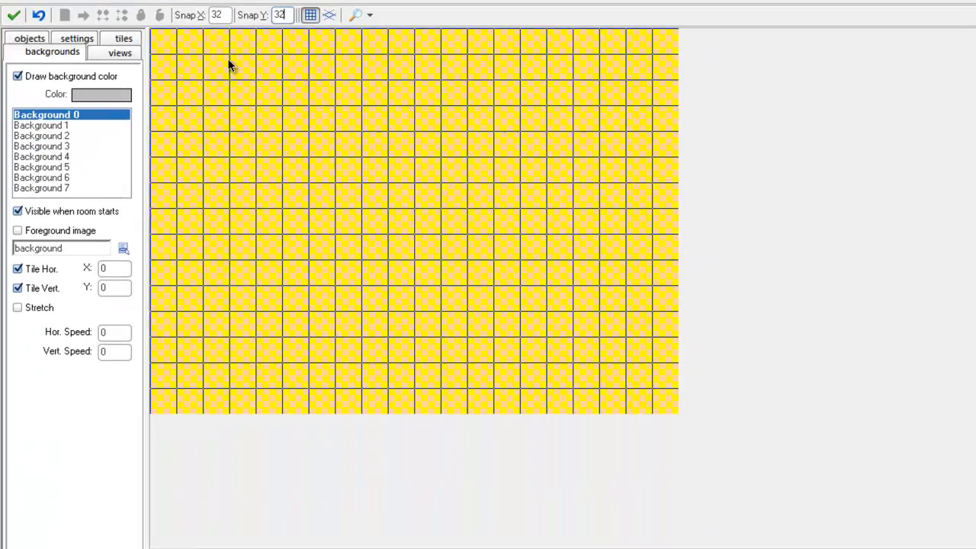
- Enclose the room with a one-cell border of mur objects along all four edges
{"action": "left_click", "coordinate": [42, 38]}
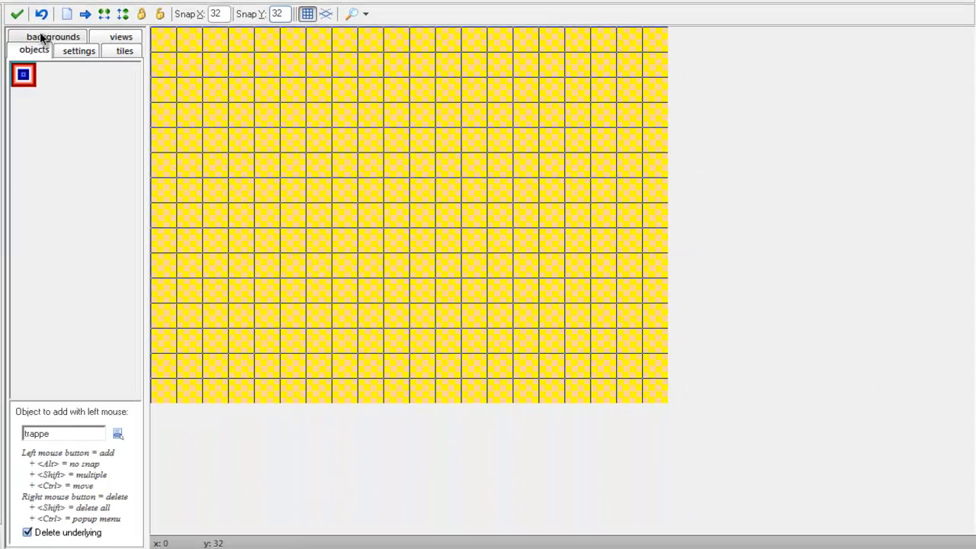
{"action": "left_click", "coordinate": [23, 75]}
{"action": "left_click", "coordinate": [43, 129]}
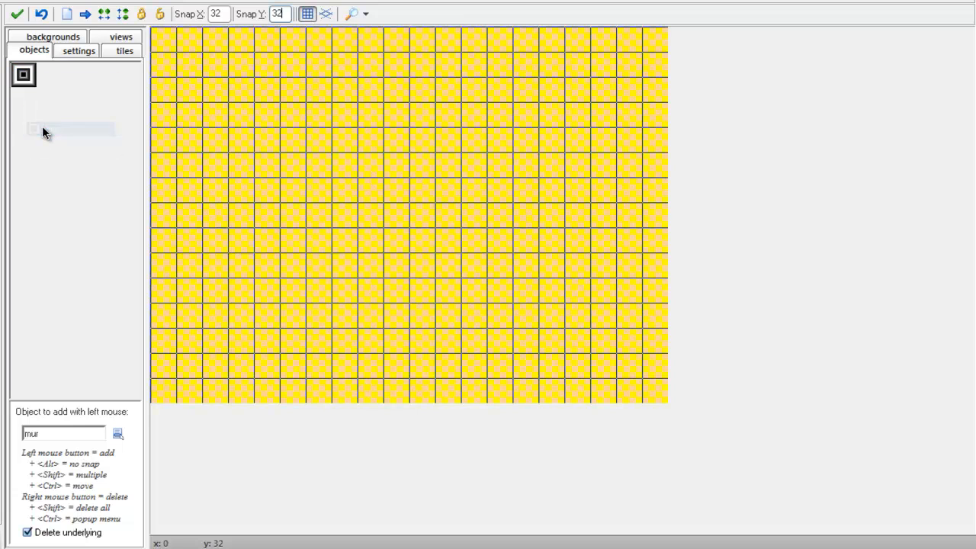
{"action": "left_click", "coordinate": [653, 46]}
{"action": "left_click", "coordinate": [628, 39]}
{"action": "left_click", "coordinate": [605, 44]}
{"action": "left_click", "coordinate": [575, 44]}
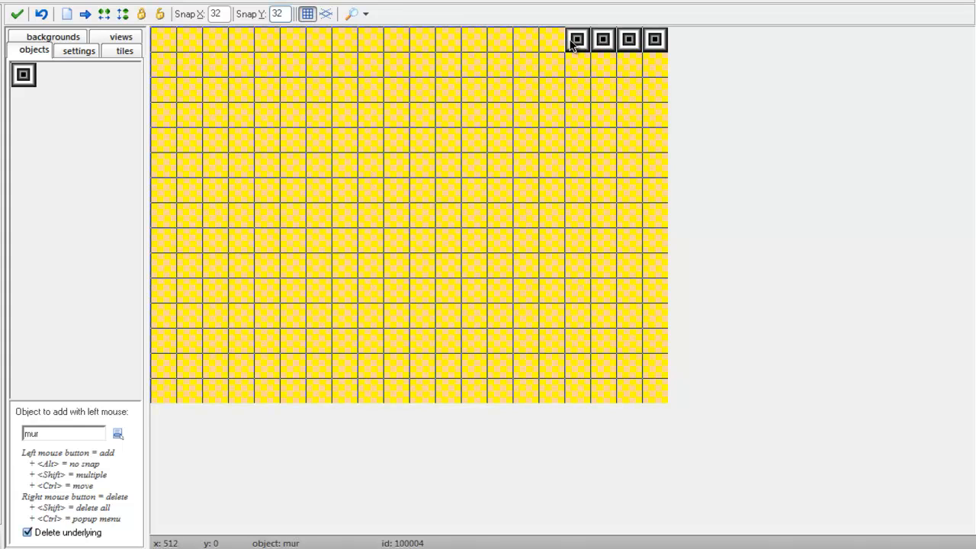
{"action": "left_click", "coordinate": [552, 44]}
{"action": "mouse_move", "coordinate": [552, 45]}
{"action": "left_mouse_down", "text": "shift"}
{"action": "mouse_move", "coordinate": [164, 40]}
{"action": "mouse_move", "coordinate": [170, 393]}
{"action": "mouse_move", "coordinate": [532, 402]}
{"action": "left_mouse_up", "text": "shift"}
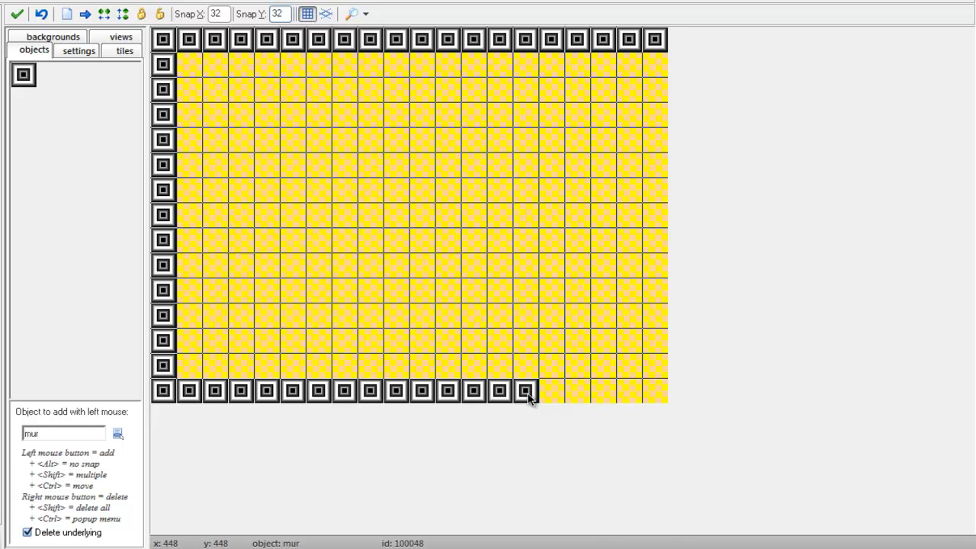
{"action": "right_click_drag", "start_coordinate": [531, 401], "coordinate": [318, 398]}
{"action": "mouse_move", "coordinate": [311, 390]}
{"action": "left_mouse_down", "text": "shift"}
{"action": "mouse_move", "coordinate": [633, 400]}
{"action": "mouse_move", "coordinate": [663, 392]}
{"action": "mouse_move", "coordinate": [657, 64]}
{"action": "left_mouse_up", "text": "shift"}
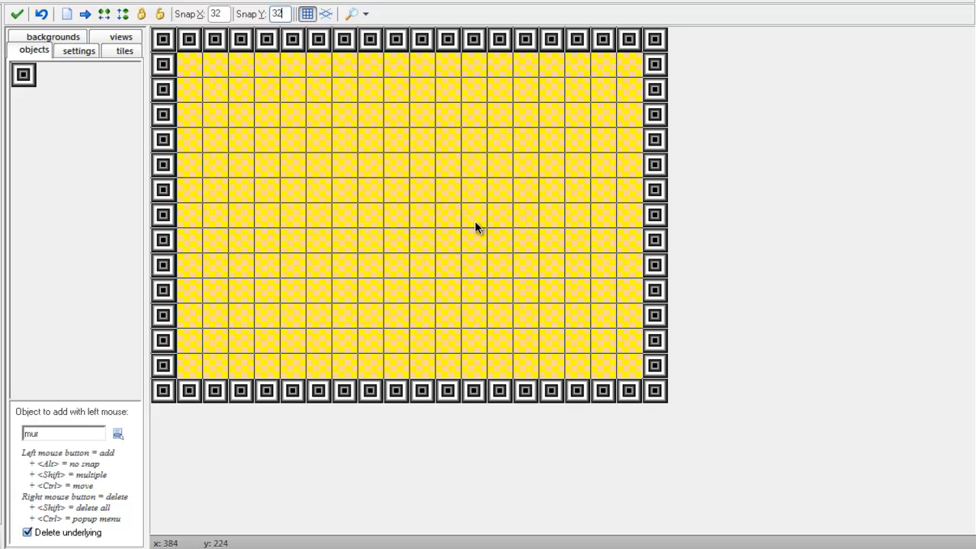
- Add a horizontal mur row across the room's middle from both side walls, filling its central four-cell gap with trappe objects
{"action": "left_click_drag", "start_coordinate": [632, 218], "coordinate": [474, 215], "text": "shift"}
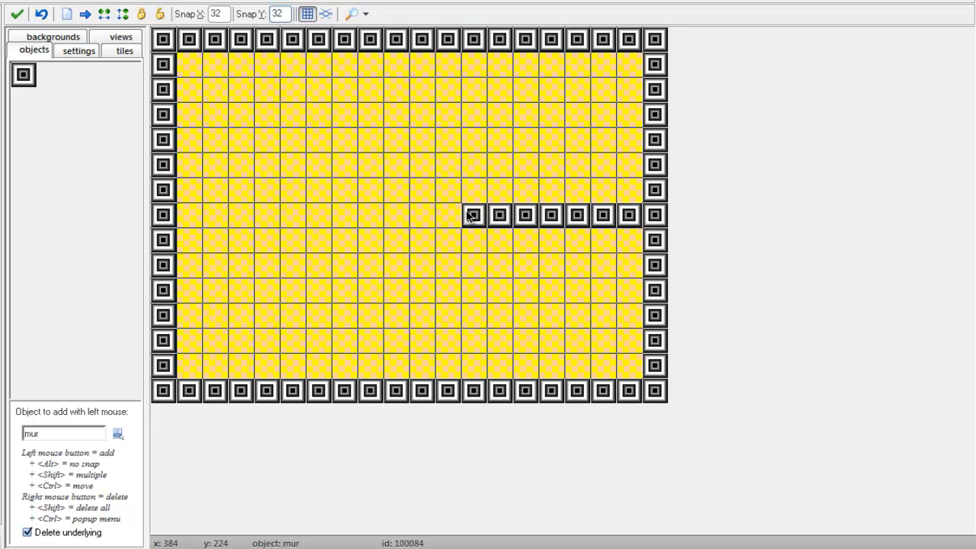
{"action": "left_click_drag", "start_coordinate": [353, 214], "coordinate": [188, 216], "text": "shift"}
{"action": "left_click", "coordinate": [23, 74]}
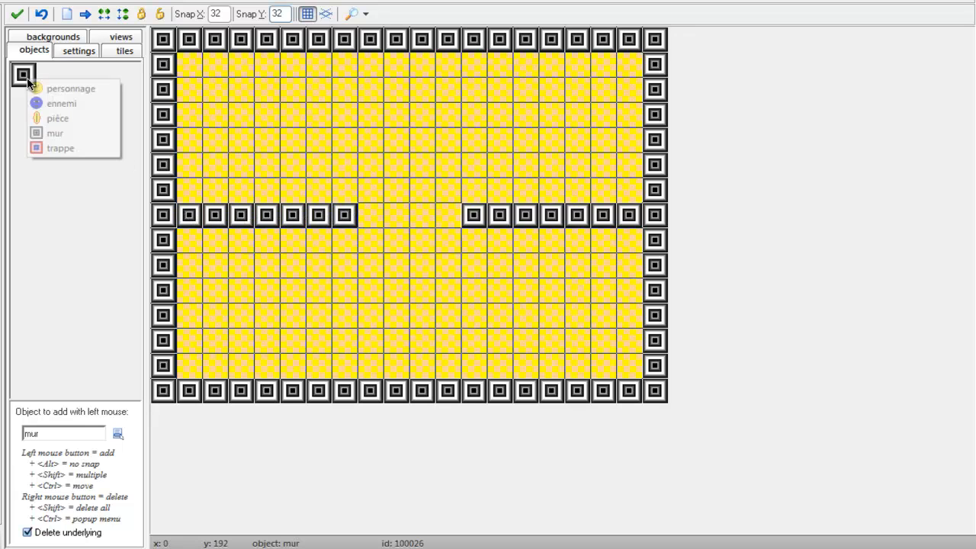
{"action": "left_click", "coordinate": [54, 148]}
{"action": "left_click_drag", "start_coordinate": [447, 215], "coordinate": [374, 215], "text": "shift"}
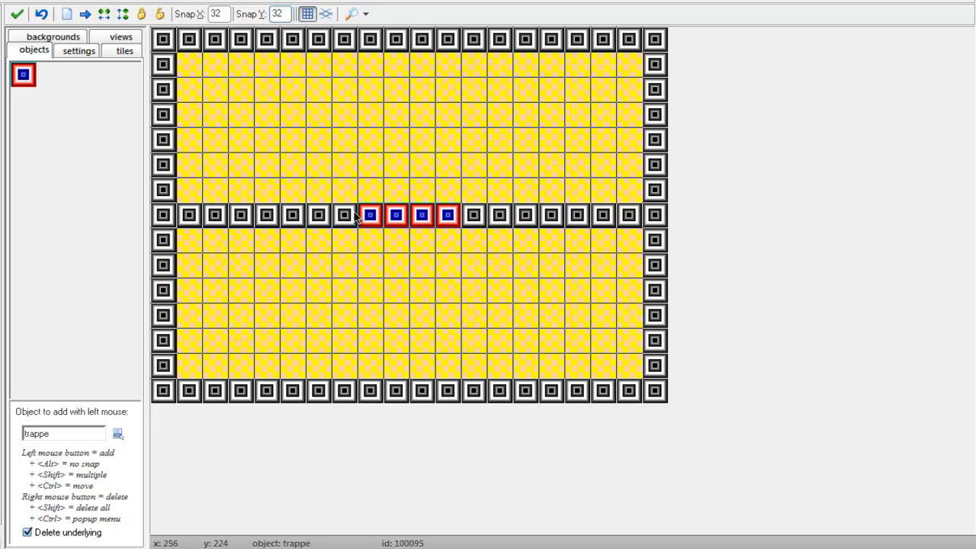
- Place one personnage object in the room's lower half, beneath the trappe blocks
{"action": "left_click", "coordinate": [23, 77]}
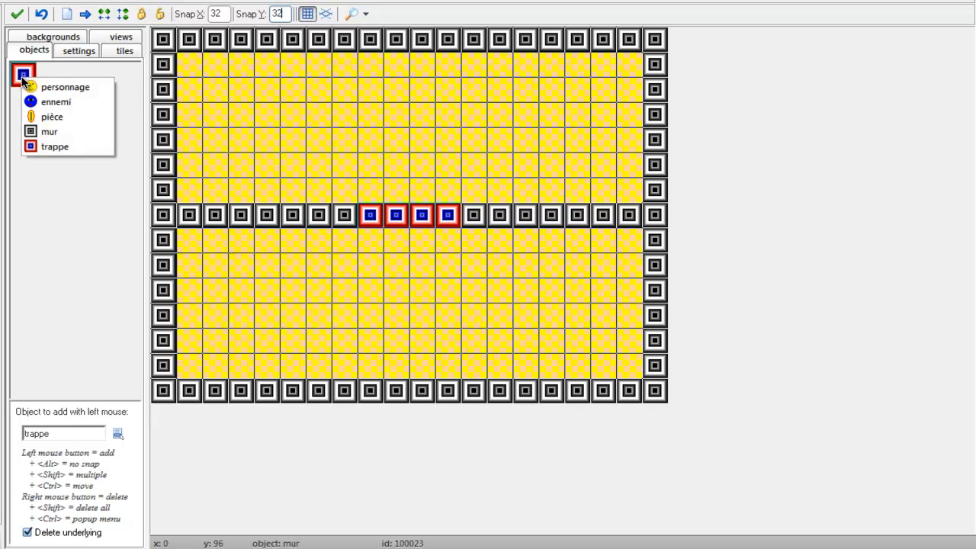
{"action": "left_click", "coordinate": [30, 86]}
{"action": "left_click", "coordinate": [393, 291]}
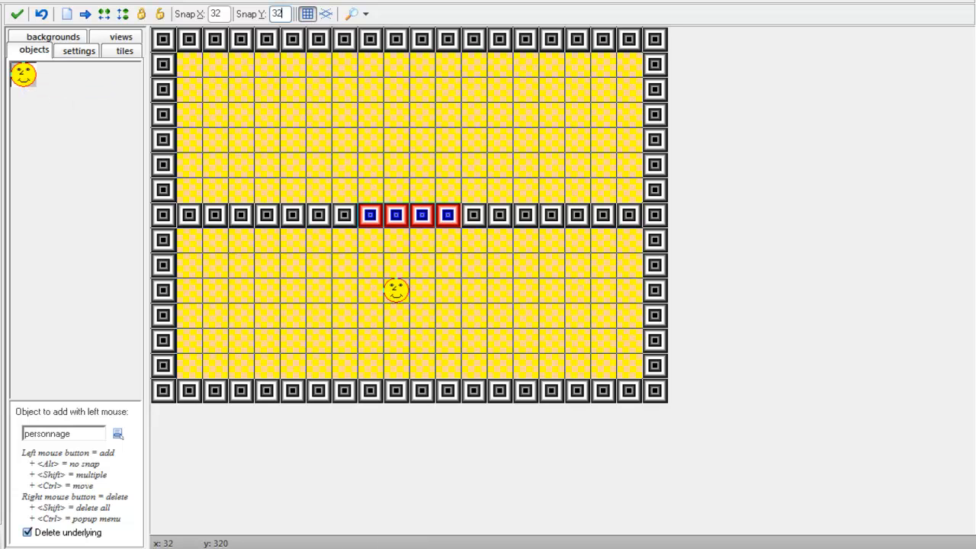
- Place two pièce objects in the upper half, one near the top wall and one in the lower-left corner cell
{"action": "left_click", "coordinate": [23, 77]}
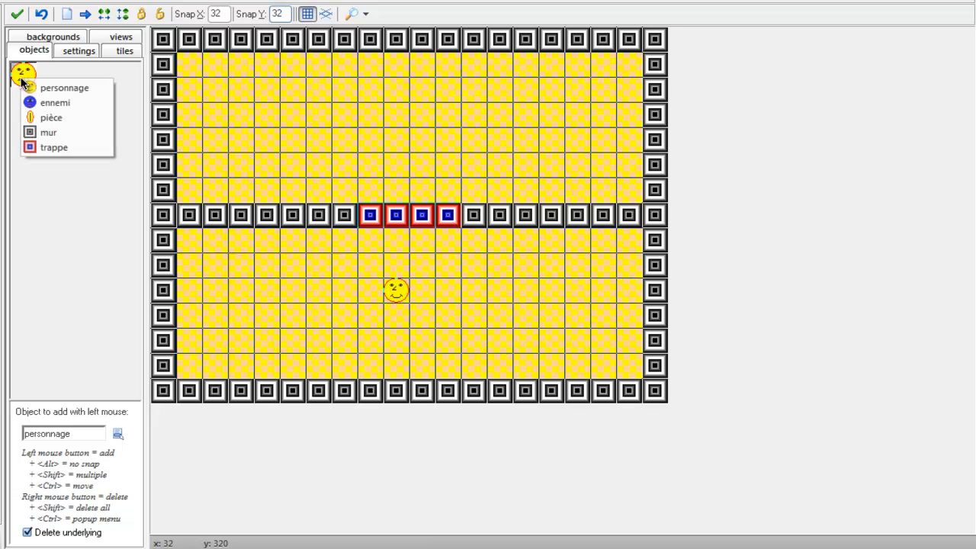
{"action": "left_click", "coordinate": [38, 118]}
{"action": "left_click", "coordinate": [337, 87]}
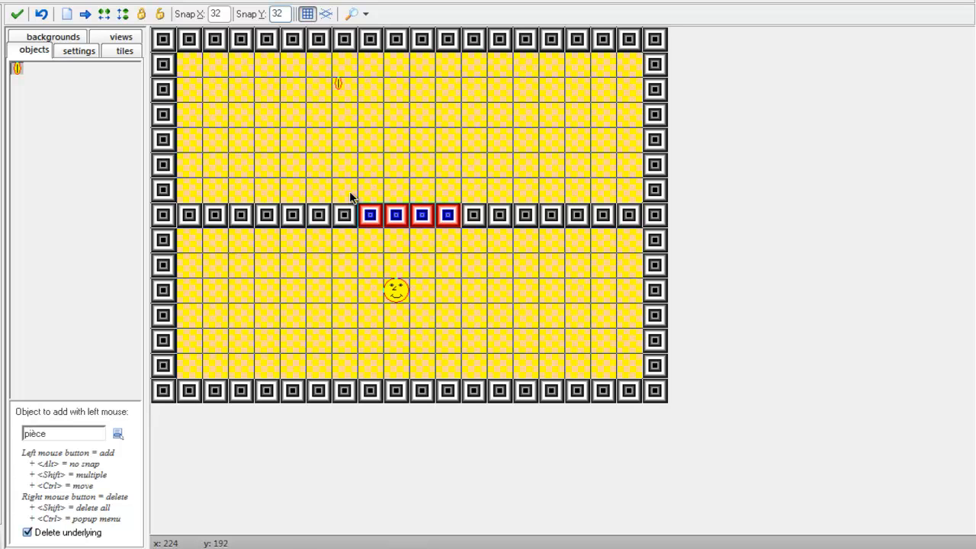
{"action": "left_click", "coordinate": [193, 185]}
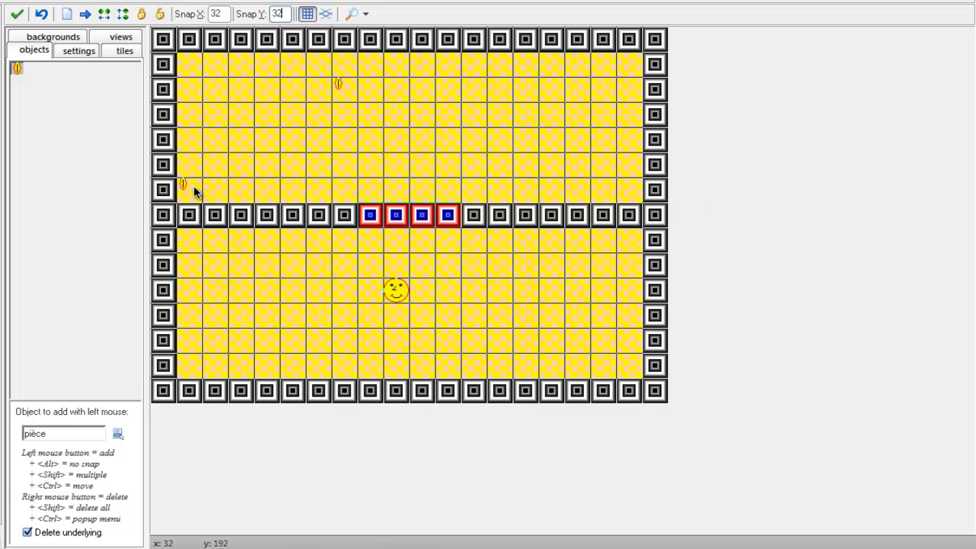
- Place two ennemi objects in the room's upper half, one near the upper-left corner and one towards the right wall
{"action": "left_click", "coordinate": [18, 71]}
{"action": "left_click", "coordinate": [42, 92]}
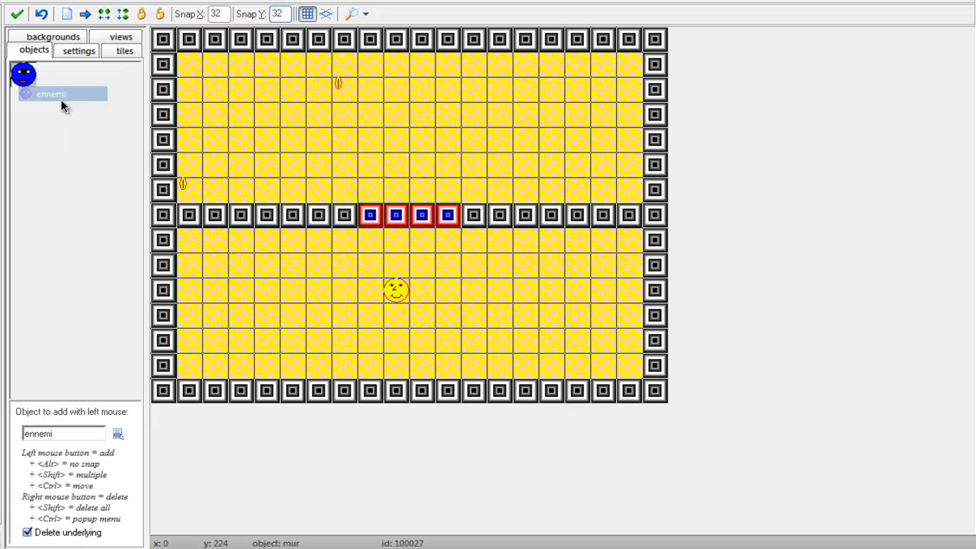
{"action": "left_click", "coordinate": [221, 95]}
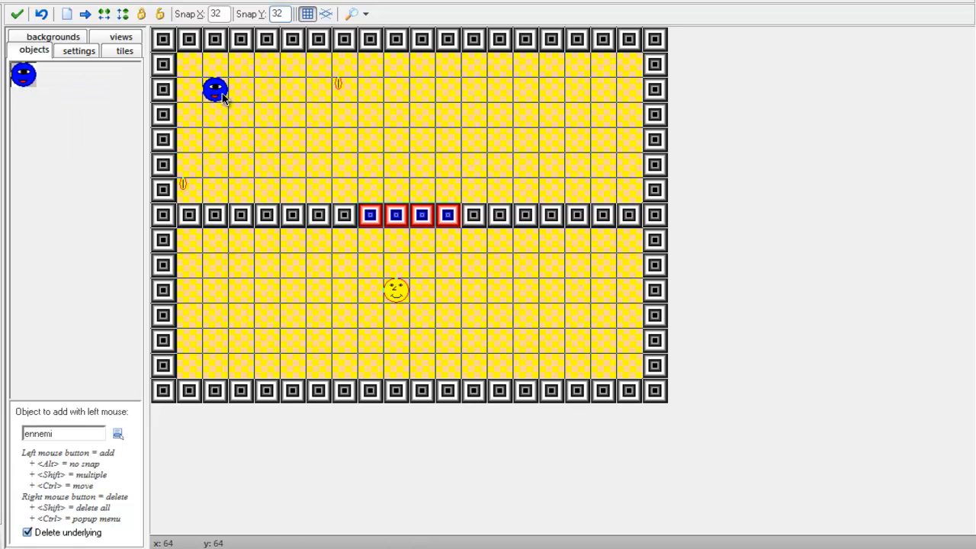
{"action": "left_click", "coordinate": [560, 143]}
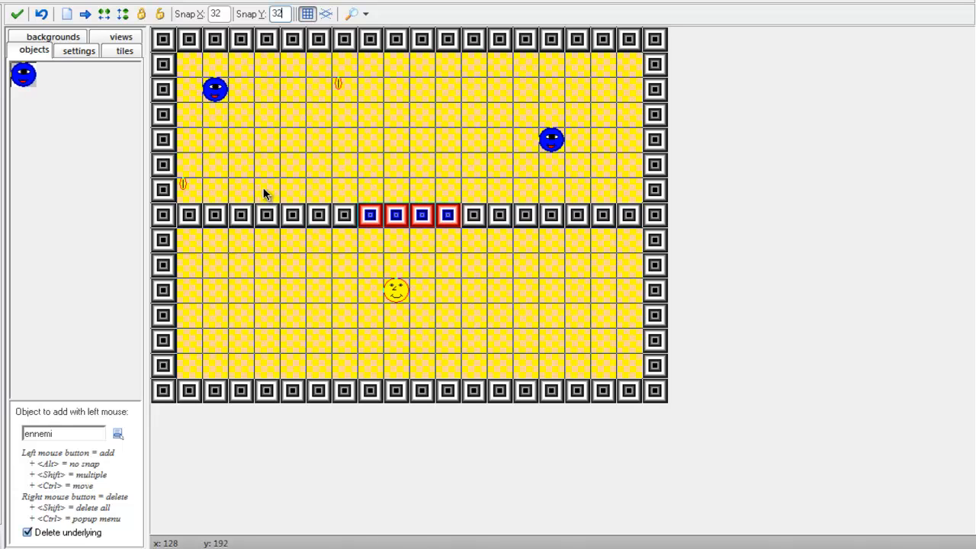
- Rename the room as Niveau 1 in its settings and return to its object list
{"action": "left_click", "coordinate": [80, 52]}
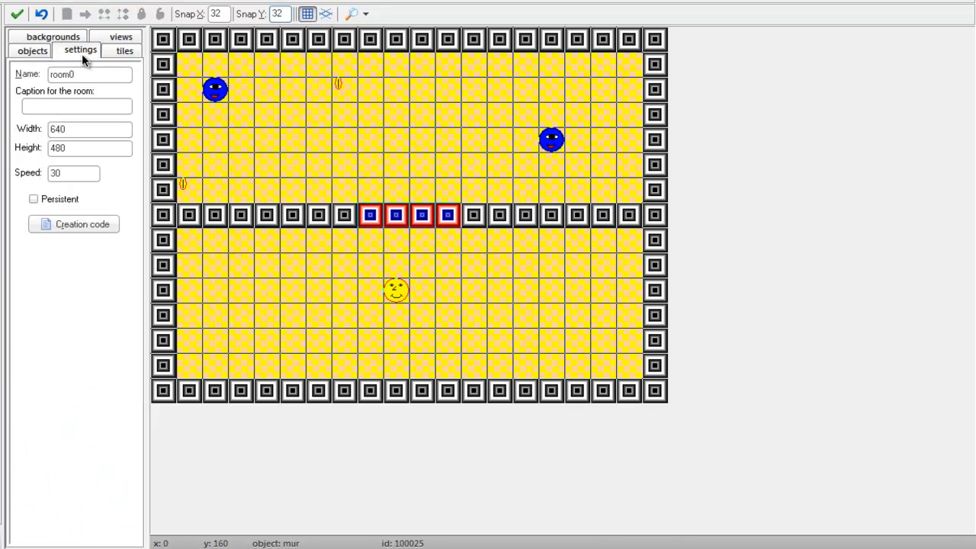
{"action": "left_click_drag", "start_coordinate": [89, 74], "coordinate": [41, 76]}
{"action": "key", "text": "BackSpace"}
{"action": "type", "text": "Niveau 1"}
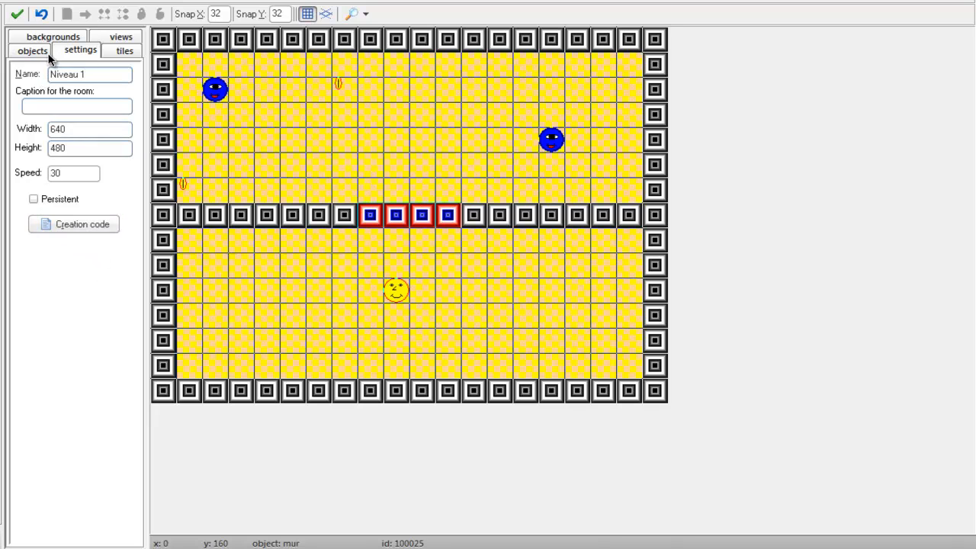
{"action": "left_click", "coordinate": [23, 50]}
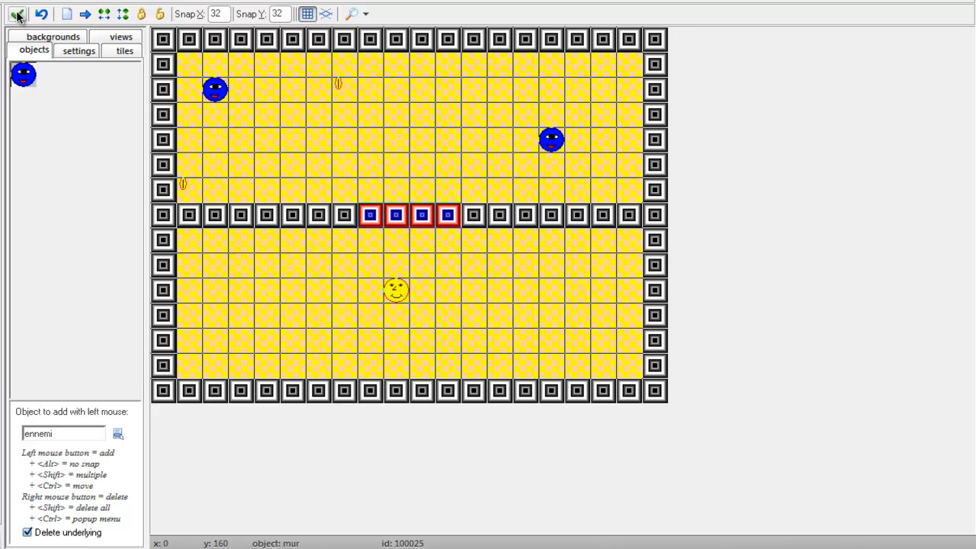
- Save the Niveau 1 room, removing the instances outside it, and reopen it briefly to check its layout
{"action": "left_click", "coordinate": [17, 15]}
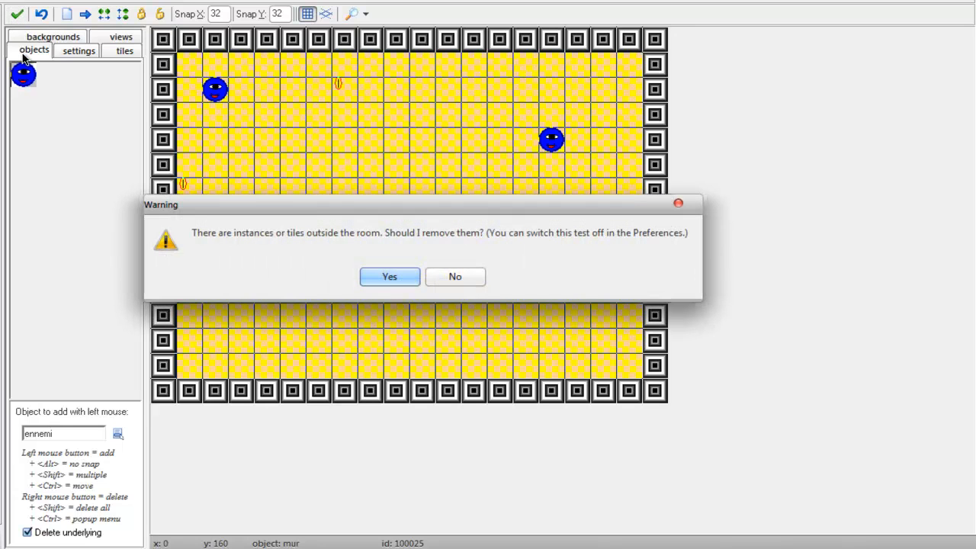
{"action": "left_click", "coordinate": [388, 277]}
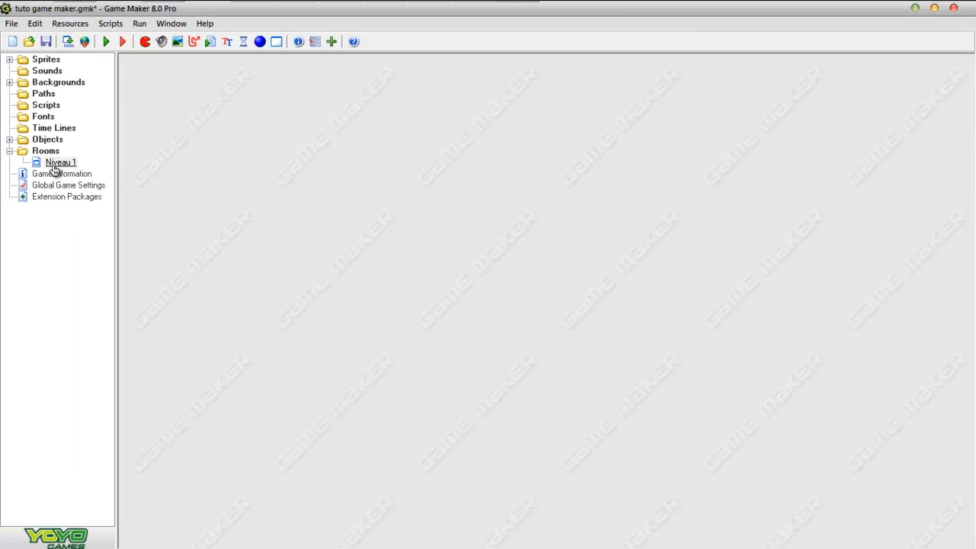
{"action": "double_click", "coordinate": [55, 165]}
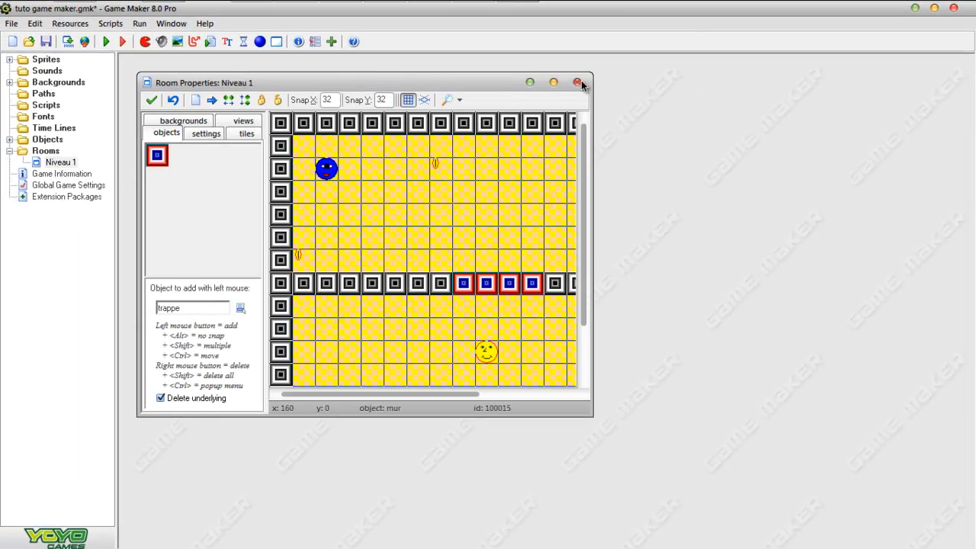
{"action": "left_click", "coordinate": [577, 82]}
- Create a second room, enlarge its editor to full size and set the image named background as its background
{"action": "left_click", "coordinate": [276, 41]}
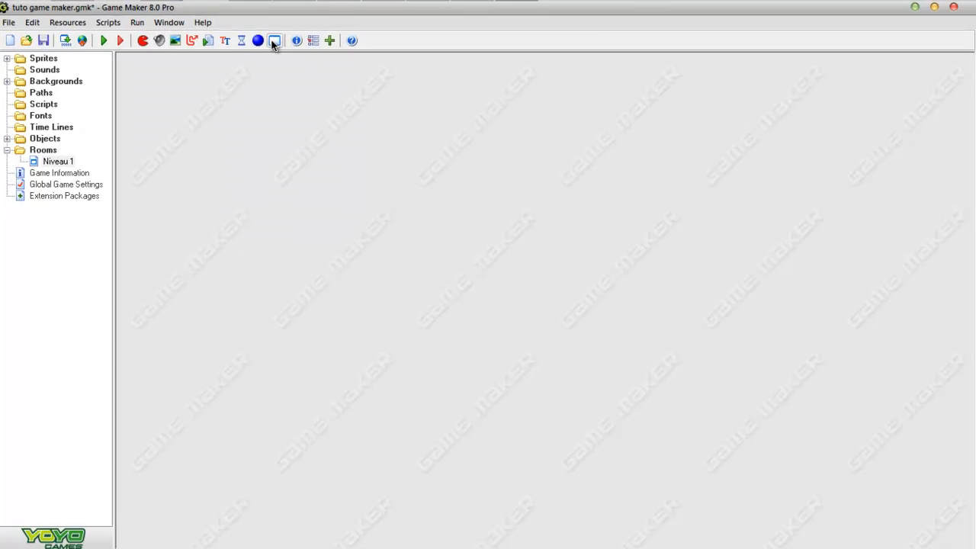
{"action": "double_click", "coordinate": [152, 55]}
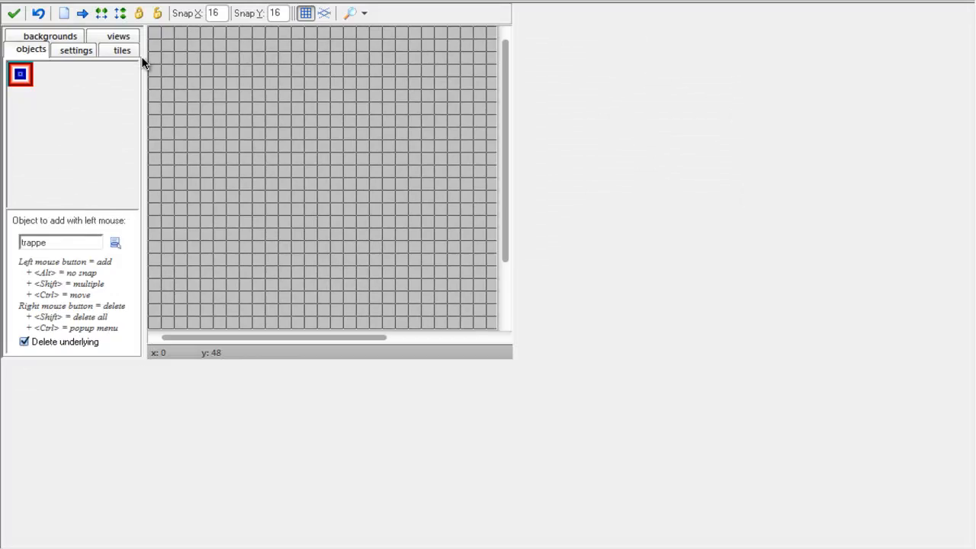
{"action": "left_click", "coordinate": [38, 35]}
{"action": "left_click", "coordinate": [121, 241]}
{"action": "left_click", "coordinate": [158, 269]}
- Set the new room's grid snap to 32 for both X and Y
{"action": "left_click_drag", "start_coordinate": [222, 11], "coordinate": [197, 10]}
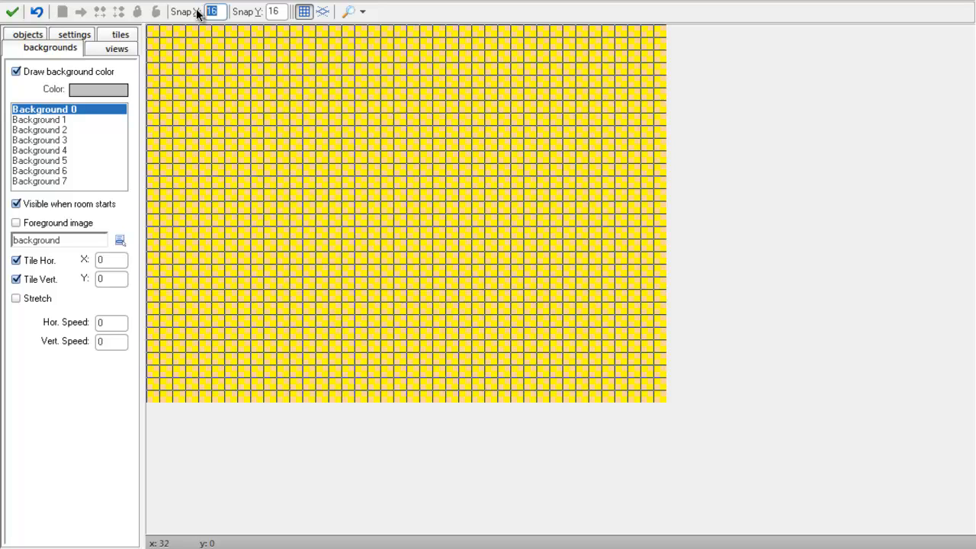
{"action": "type", "text": "32"}
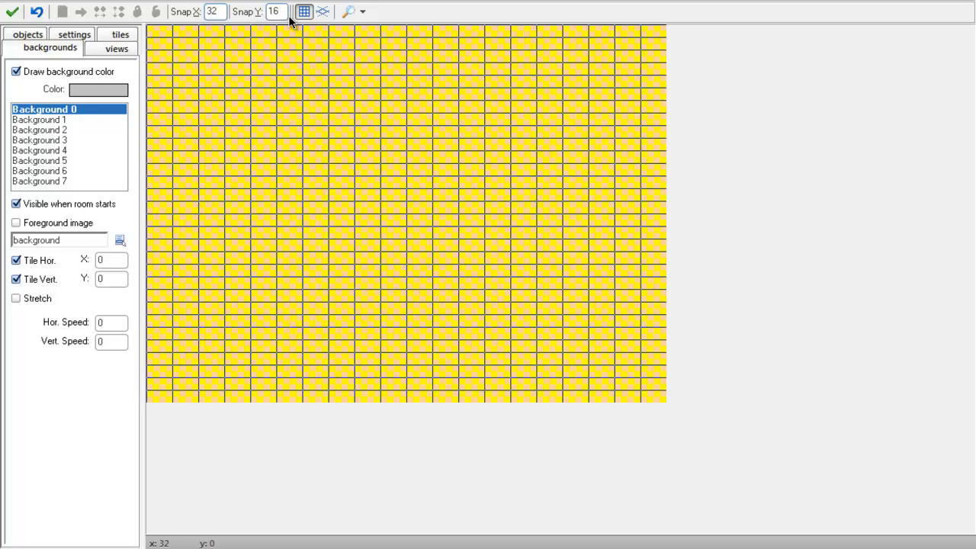
{"action": "left_click_drag", "start_coordinate": [282, 11], "coordinate": [258, 12]}
{"action": "type", "text": "32"}
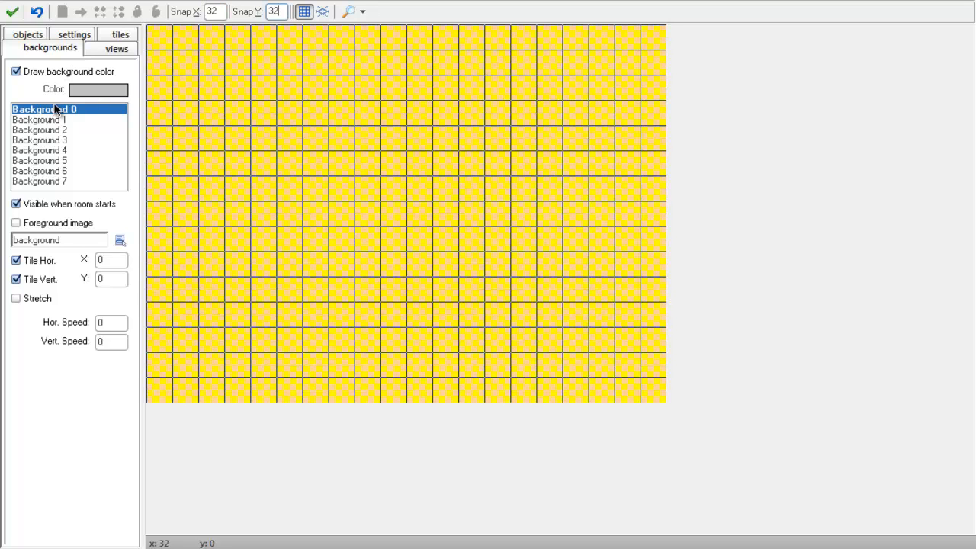
- Line all four edges of the new room with a continuous border of mur objects
{"action": "left_click", "coordinate": [22, 37]}
{"action": "left_click", "coordinate": [18, 73]}
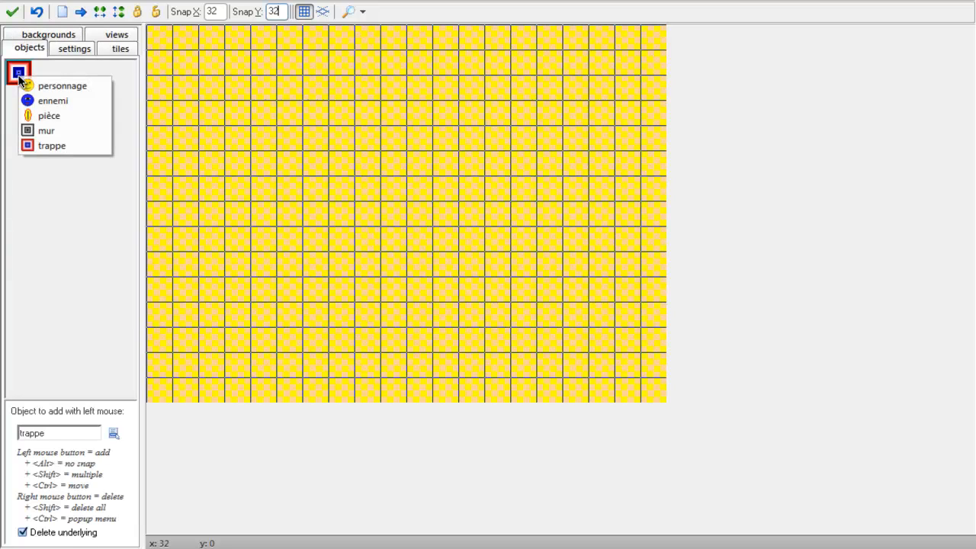
{"action": "left_click", "coordinate": [45, 131]}
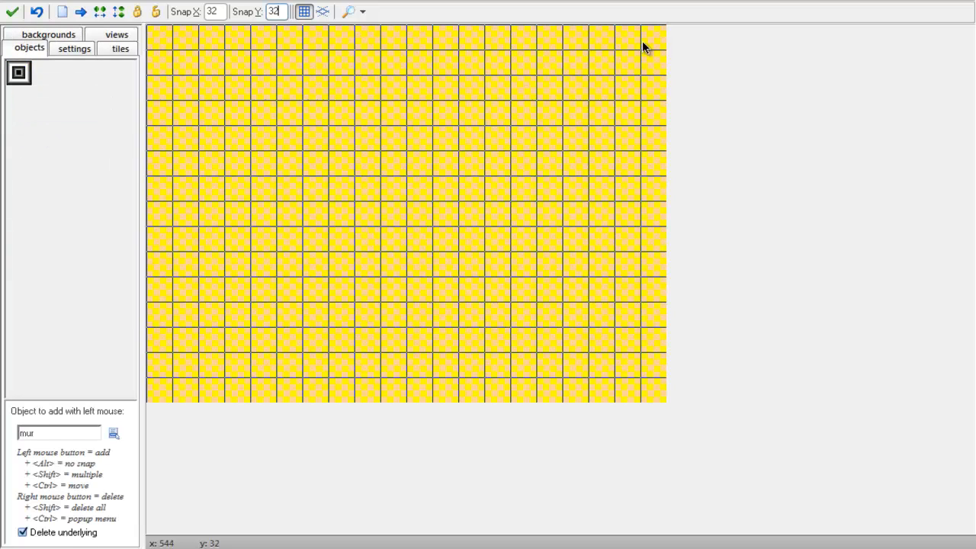
{"action": "mouse_move", "coordinate": [661, 42]}
{"action": "left_mouse_down", "text": "shift"}
{"action": "mouse_move", "coordinate": [176, 42]}
{"action": "mouse_move", "coordinate": [158, 100]}
{"action": "mouse_move", "coordinate": [159, 392]}
{"action": "mouse_move", "coordinate": [661, 395]}
{"action": "mouse_move", "coordinate": [655, 66]}
{"action": "left_mouse_up", "text": "shift"}
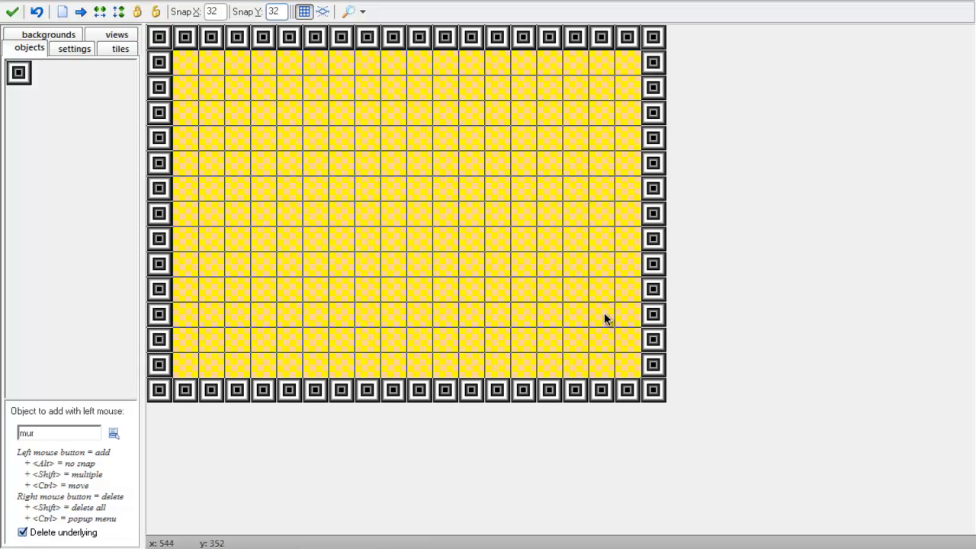
- Add interior mur walls: two L-shapes joined to the right border, a seven-block row left of centre and an L-shape above it
{"action": "left_click", "coordinate": [619, 296]}
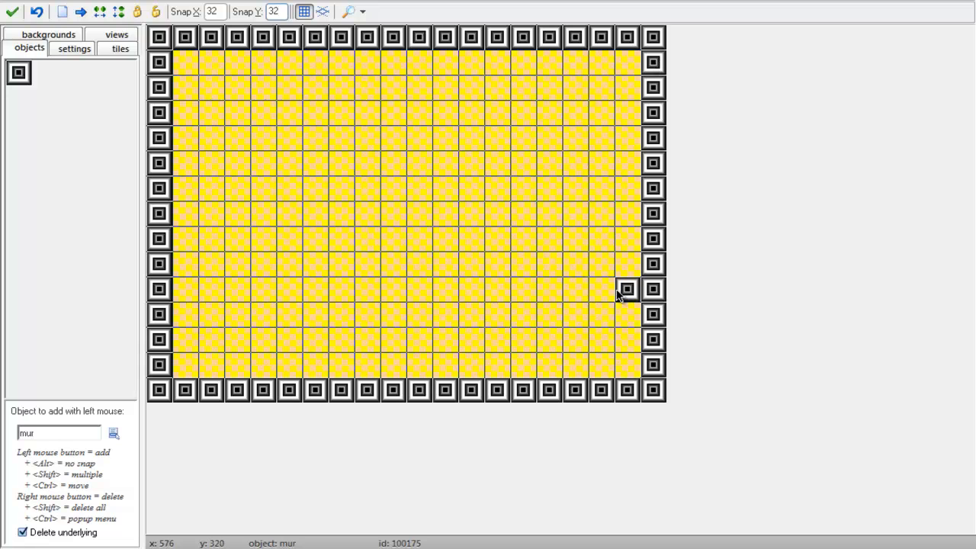
{"action": "mouse_move", "coordinate": [619, 295]}
{"action": "left_mouse_down", "text": "shift"}
{"action": "mouse_move", "coordinate": [552, 290]}
{"action": "mouse_move", "coordinate": [551, 365]}
{"action": "left_mouse_up", "text": "shift"}
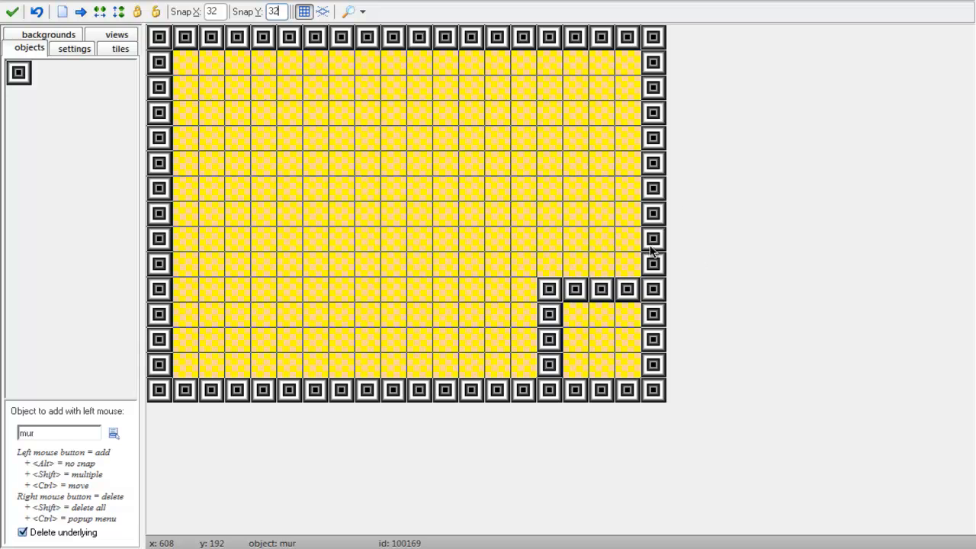
{"action": "mouse_move", "coordinate": [622, 213]}
{"action": "left_mouse_down", "text": "shift"}
{"action": "mouse_move", "coordinate": [550, 213]}
{"action": "mouse_move", "coordinate": [551, 137]}
{"action": "left_mouse_up", "text": "shift"}
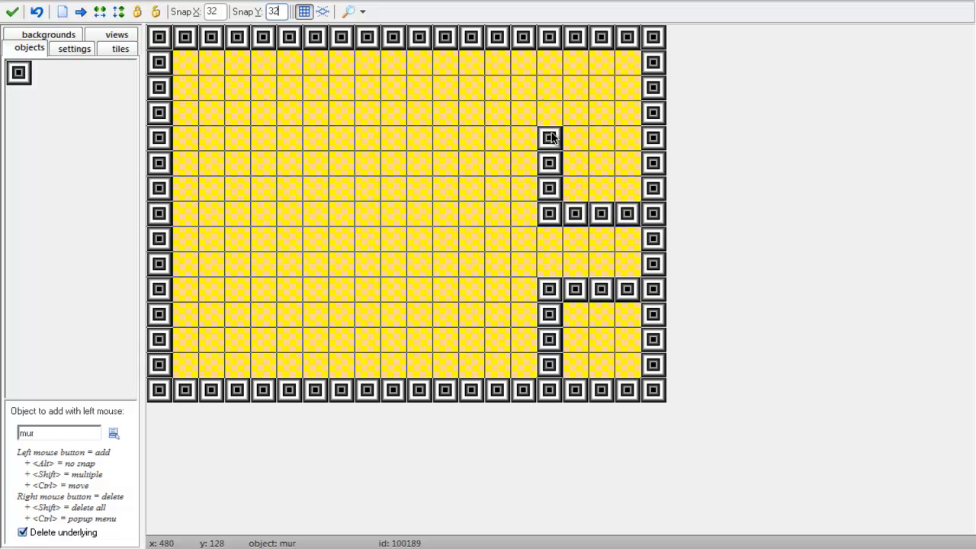
{"action": "left_click_drag", "start_coordinate": [418, 238], "coordinate": [265, 237], "text": "shift"}
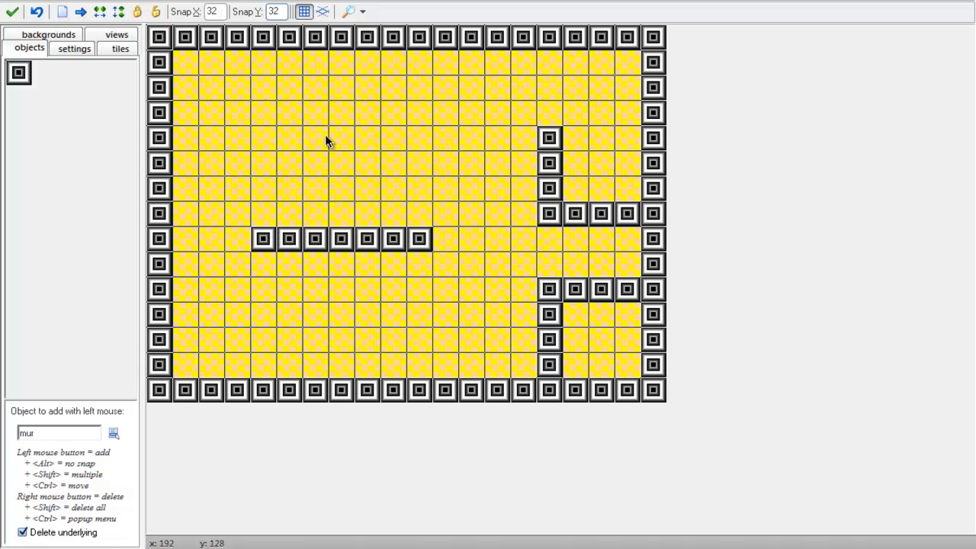
{"action": "mouse_move", "coordinate": [331, 96]}
{"action": "left_mouse_down", "text": "shift"}
{"action": "mouse_move", "coordinate": [340, 162]}
{"action": "mouse_move", "coordinate": [260, 163]}
{"action": "left_mouse_up", "text": "shift"}
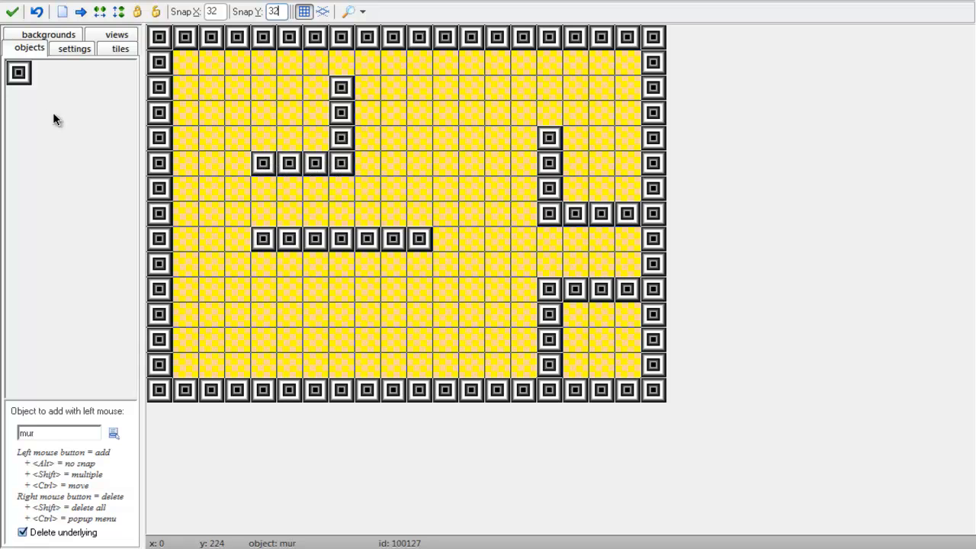
- Replace the seven-block row's three middle blocks and one block in each right-hand L's horizontal arm with trappe objects
{"action": "left_click", "coordinate": [19, 74]}
{"action": "left_click", "coordinate": [37, 143]}
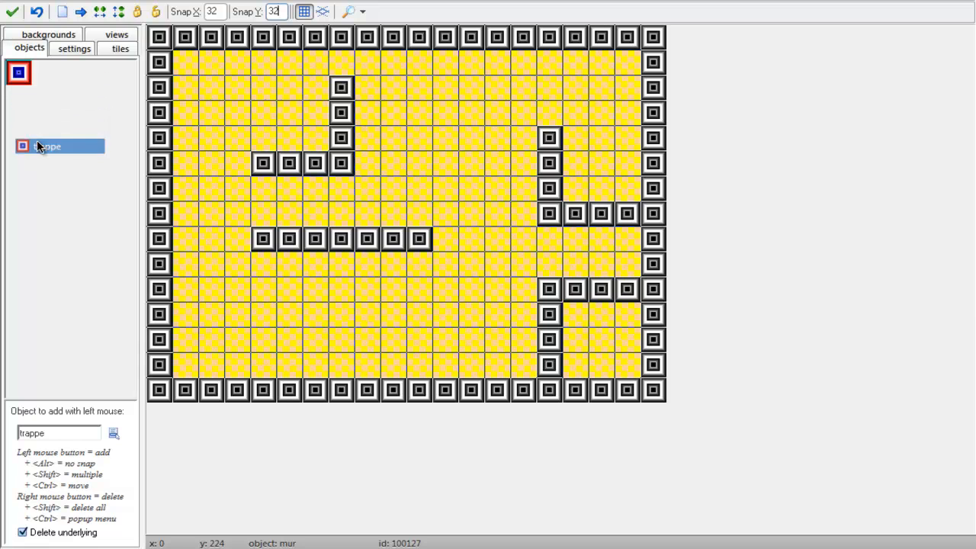
{"action": "left_click", "coordinate": [362, 247]}
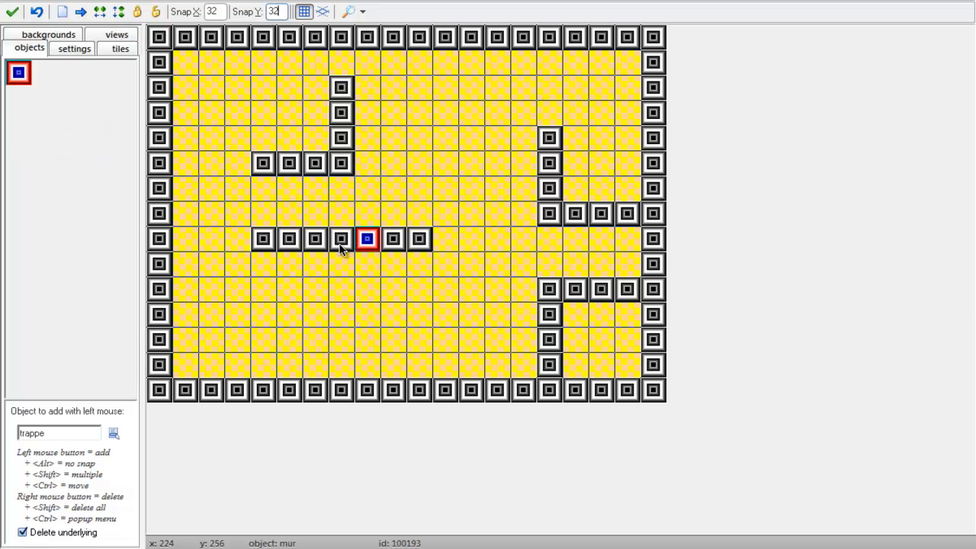
{"action": "left_click", "coordinate": [343, 246]}
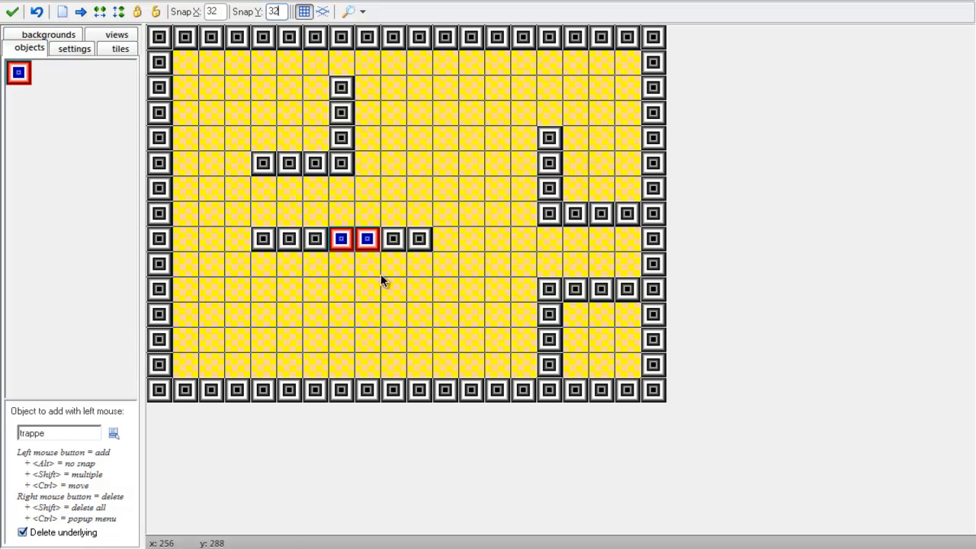
{"action": "left_click", "coordinate": [317, 244]}
{"action": "left_click", "coordinate": [601, 215]}
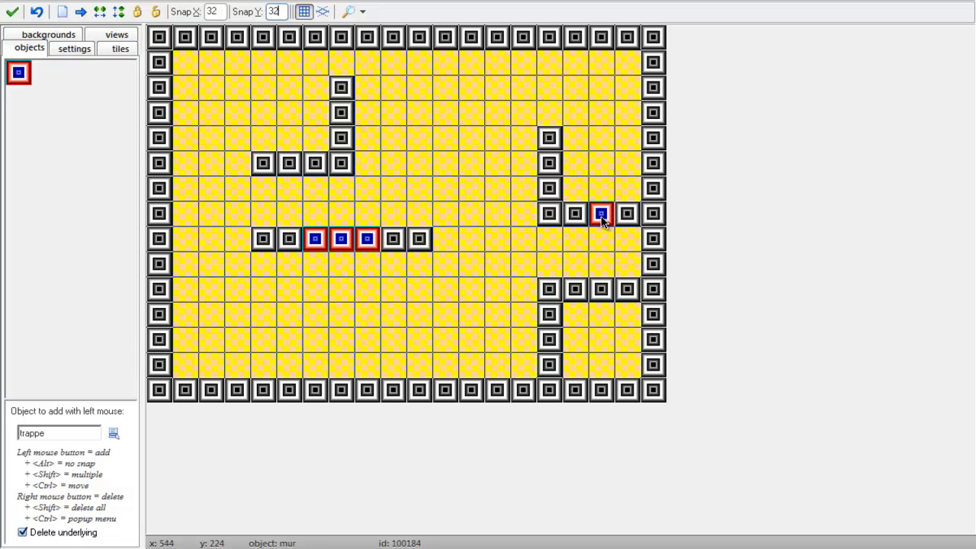
{"action": "left_click", "coordinate": [599, 294]}
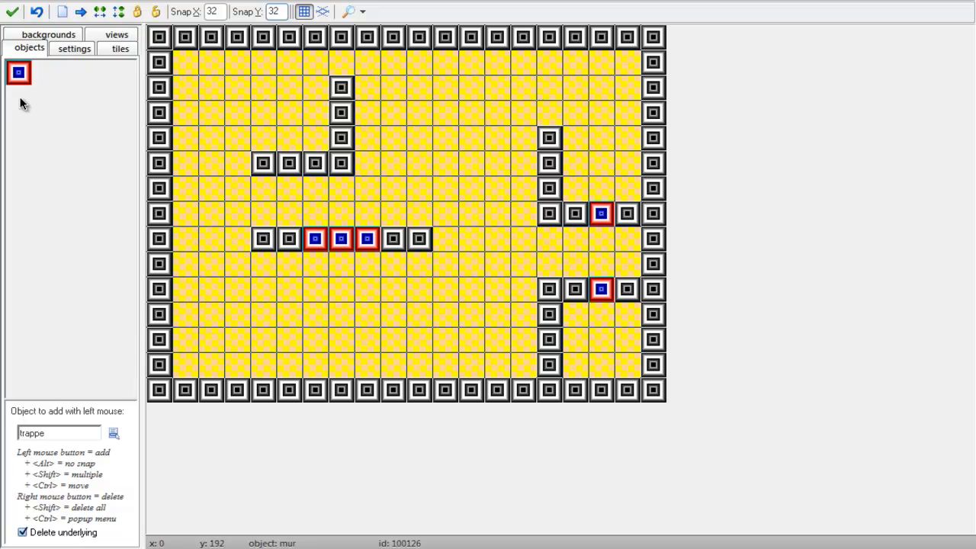
- Place one personnage object inside the walled enclosure in the room's lower-right corner
{"action": "left_click", "coordinate": [19, 75]}
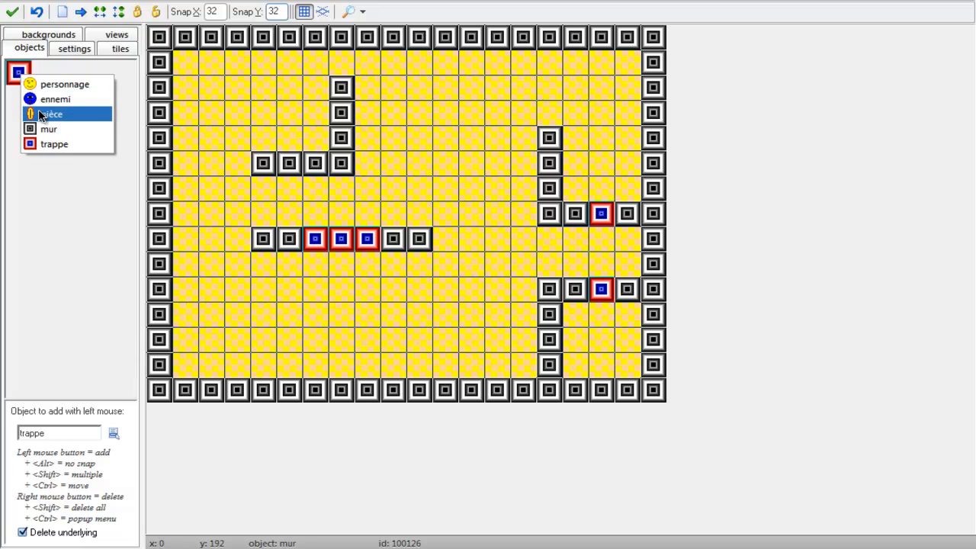
{"action": "left_click", "coordinate": [33, 86]}
{"action": "left_click", "coordinate": [601, 339]}
- Place four ennemi objects: near the upper-left corner, in the upper middle, below the seven-block row and near the upper-right corner
{"action": "left_click", "coordinate": [19, 73]}
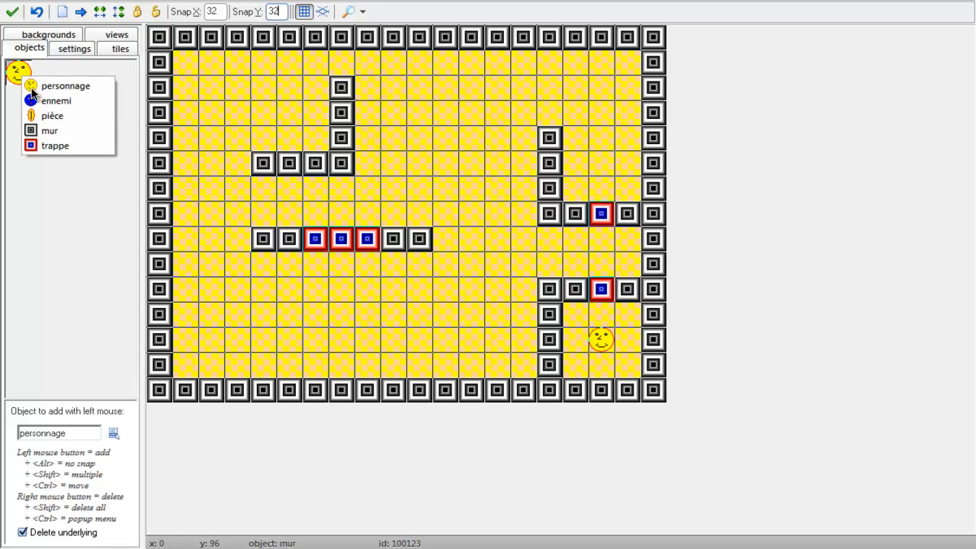
{"action": "left_click", "coordinate": [46, 99]}
{"action": "left_click", "coordinate": [207, 85]}
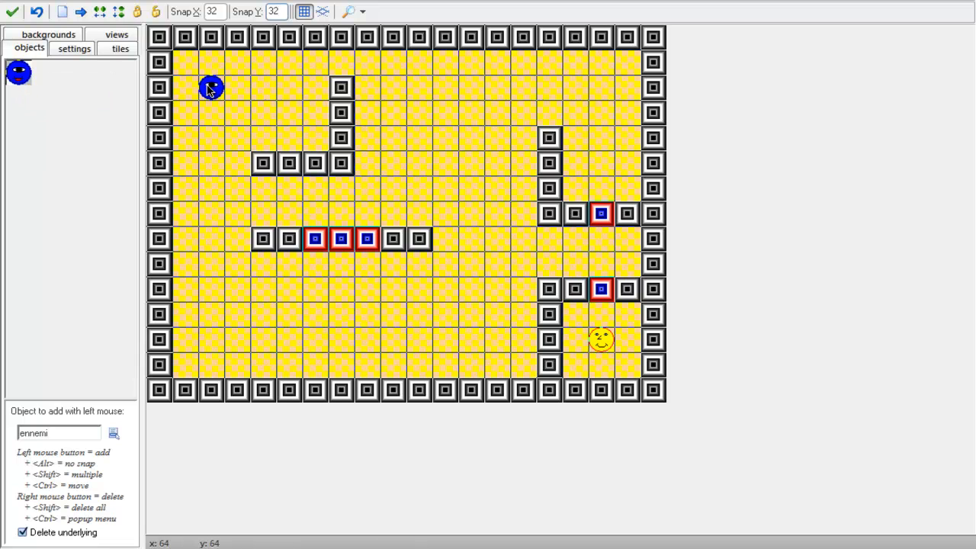
{"action": "left_click", "coordinate": [444, 143]}
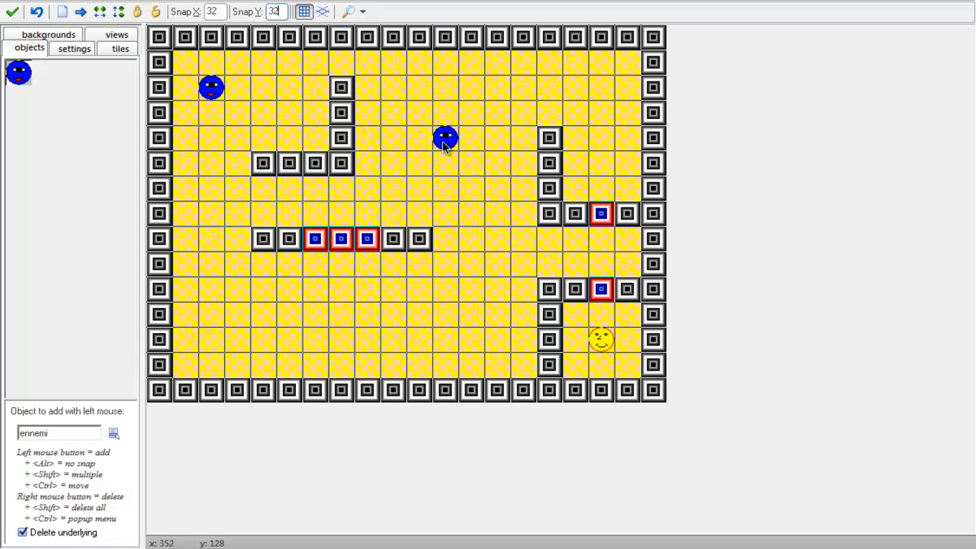
{"action": "left_click", "coordinate": [342, 322]}
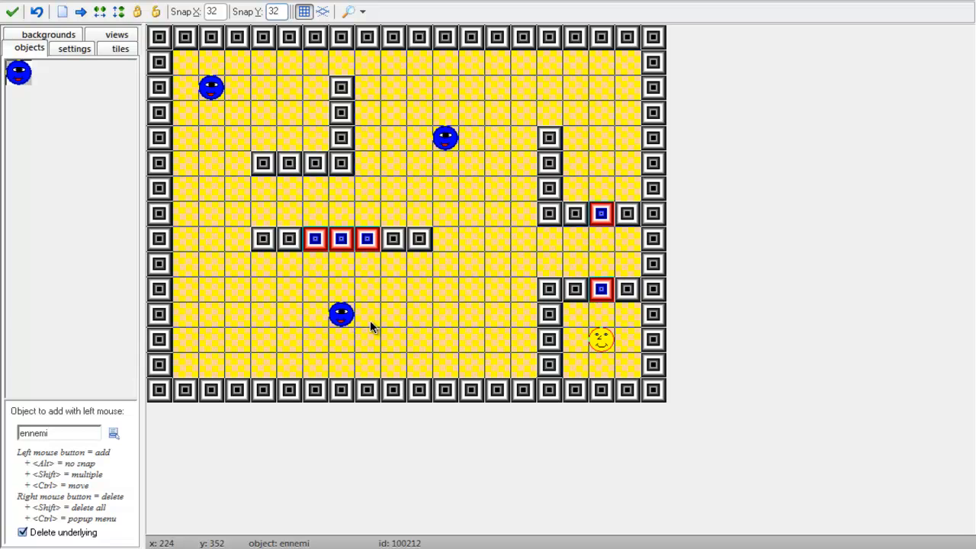
{"action": "left_click", "coordinate": [595, 97]}
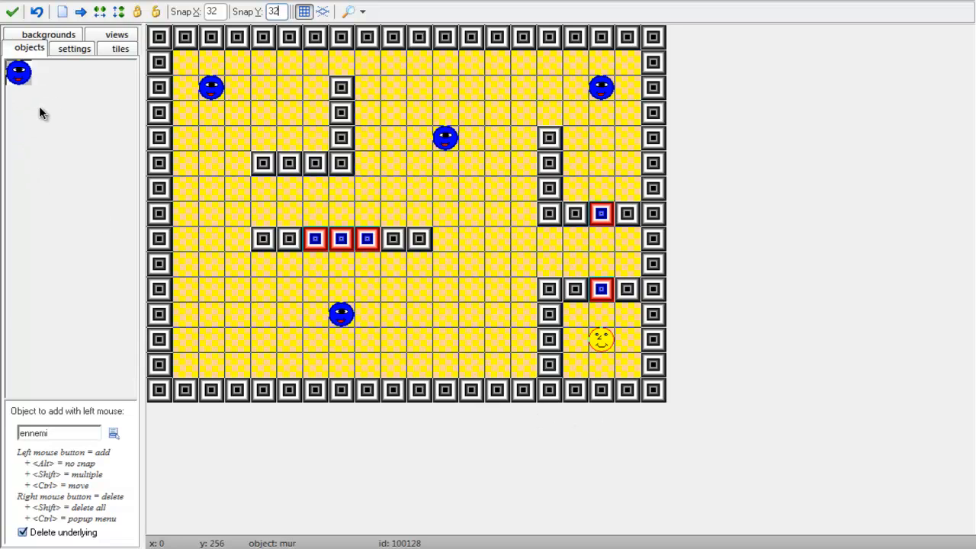
- Place three pièce objects: inside the upper-left L's corner, in the lower-left area and inside the upper right-hand L's corner
{"action": "left_click", "coordinate": [19, 76]}
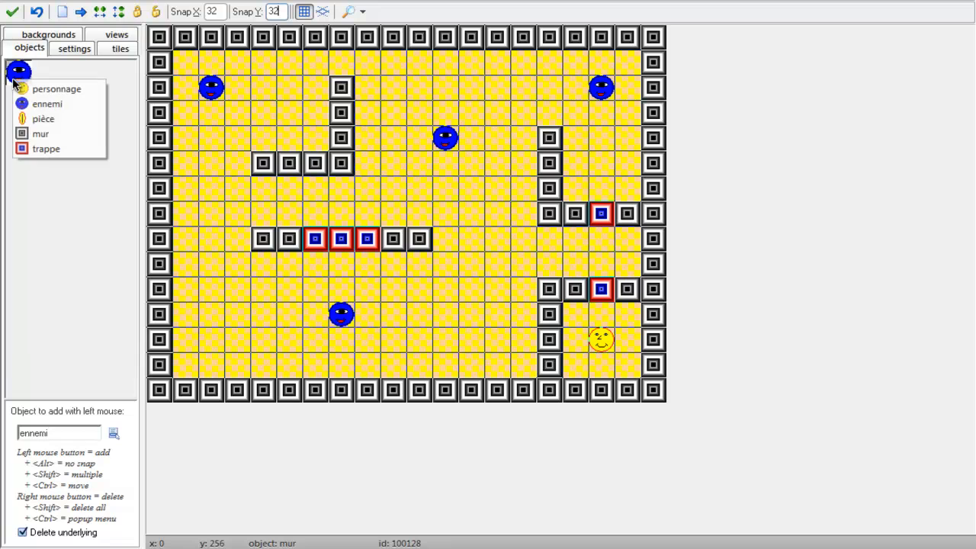
{"action": "left_click", "coordinate": [42, 121]}
{"action": "left_click", "coordinate": [311, 137]}
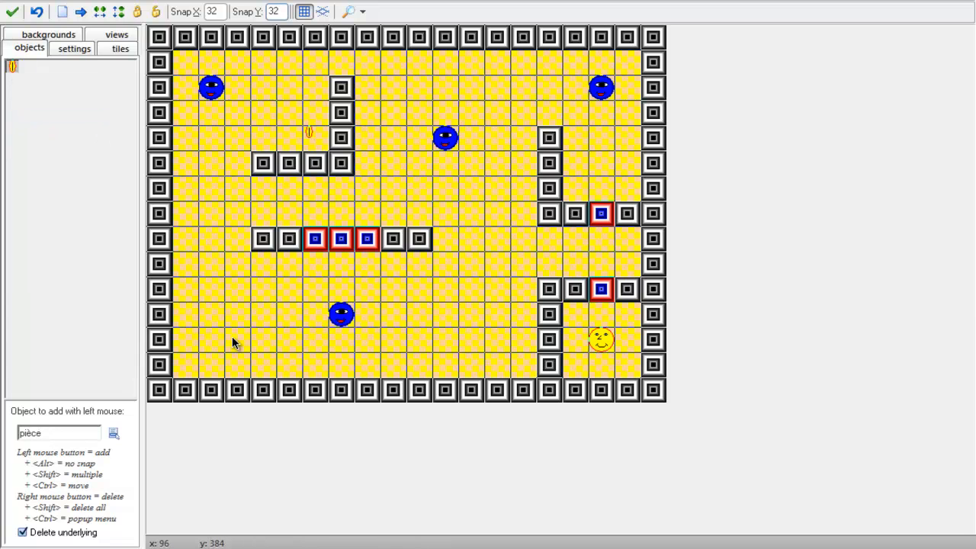
{"action": "left_click", "coordinate": [234, 313]}
{"action": "left_click", "coordinate": [567, 196]}
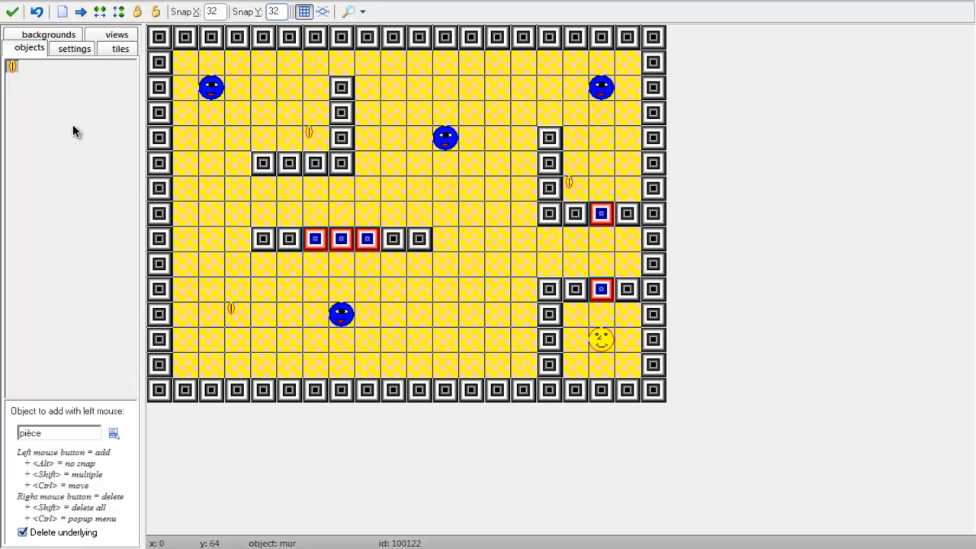
- Rename the second room as Niveau 2 in its settings and return to its object list
{"action": "left_click", "coordinate": [74, 48]}
{"action": "left_click_drag", "start_coordinate": [74, 73], "coordinate": [13, 79]}
{"action": "key", "text": "BackSpace"}
{"action": "type", "text": "Nive"}
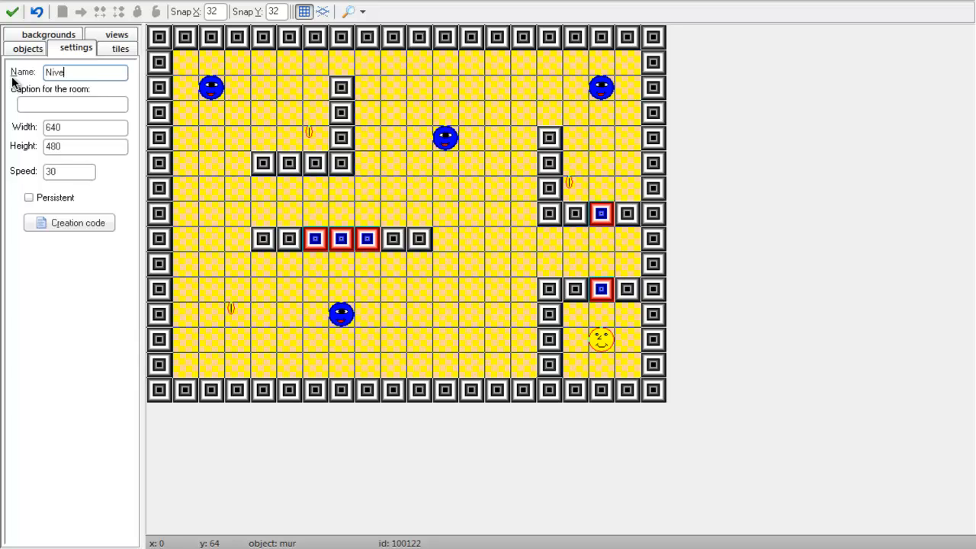
{"action": "type", "text": "au 2"}
{"action": "left_click", "coordinate": [28, 48]}
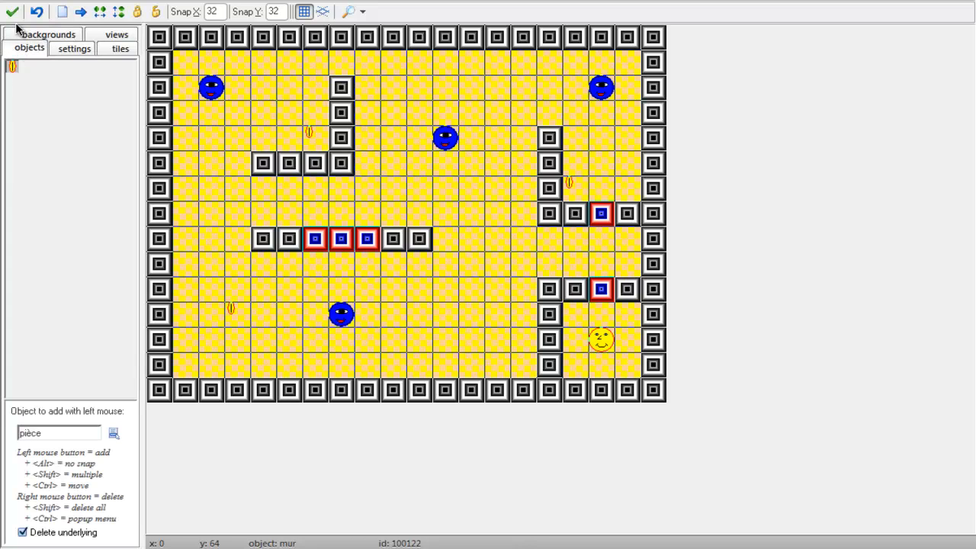
- Accept the Niveau 2 room and remove the instances lying outside it
{"action": "left_click", "coordinate": [12, 12]}
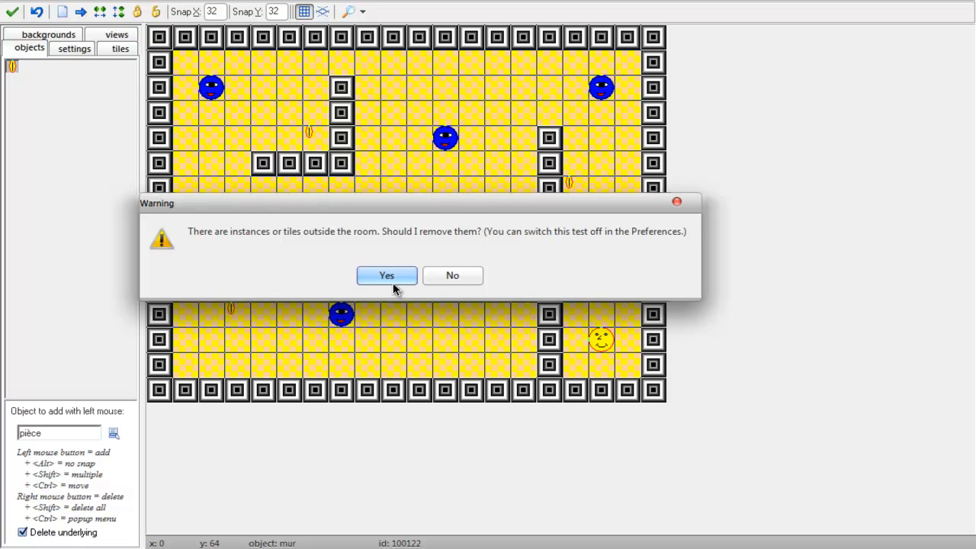
{"action": "left_click", "coordinate": [371, 270]}
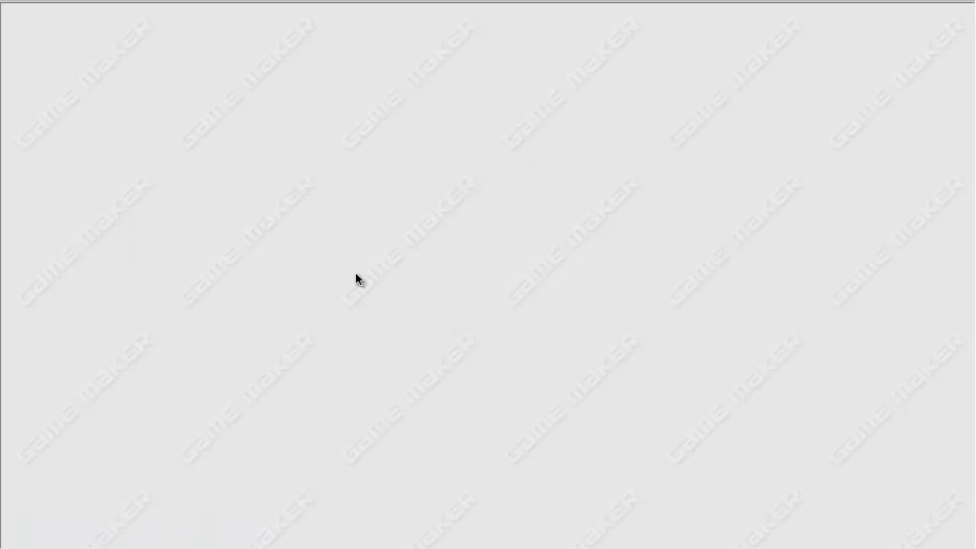
{"action": "key", "text": "Escape"}
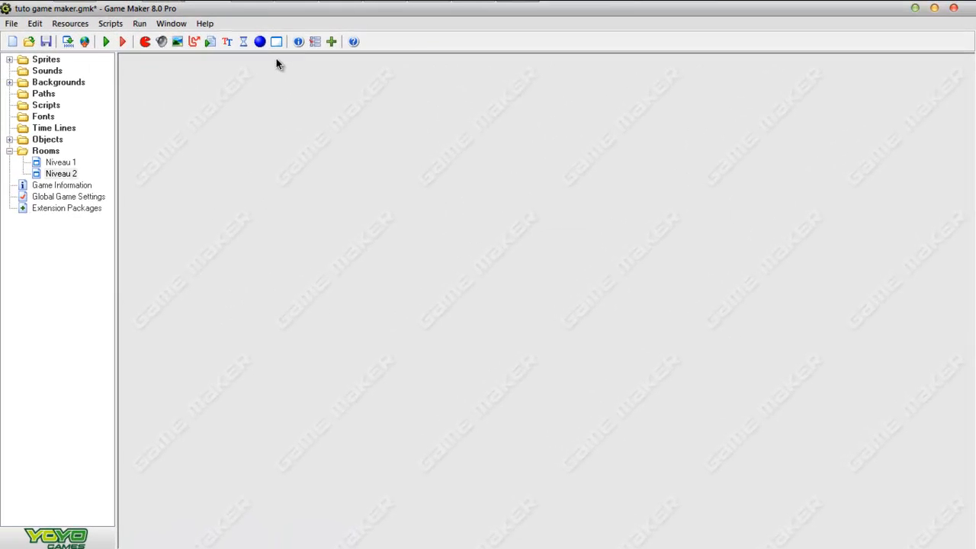
- Create a third room and set its grid snap to 32 in both X and Y
{"action": "left_click", "coordinate": [276, 43]}
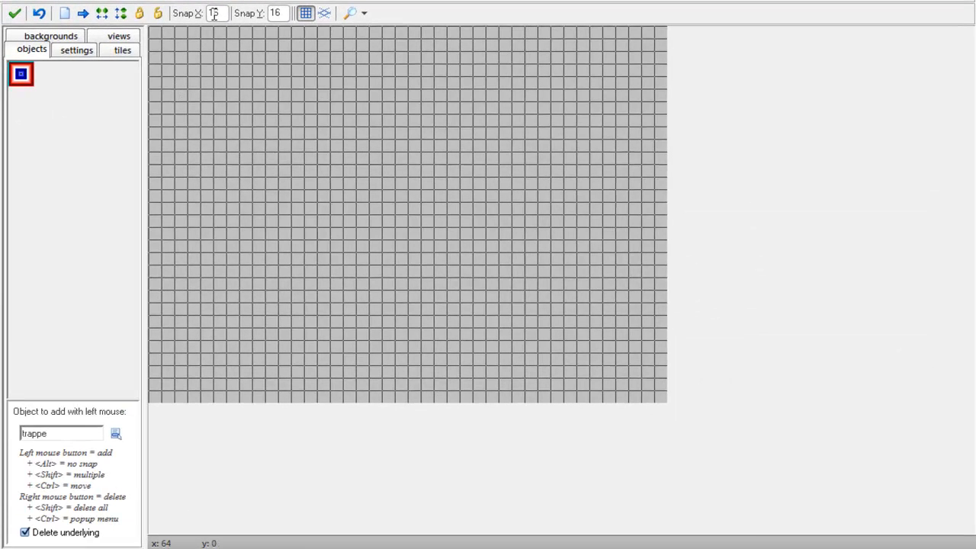
{"action": "type", "text": "32"}
{"action": "key", "text": "Tab"}
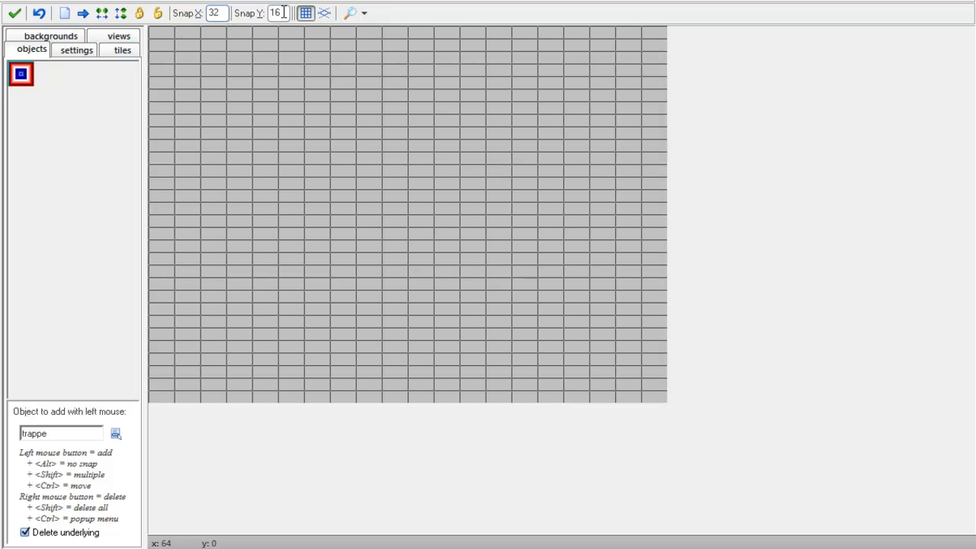
{"action": "type", "text": "32"}
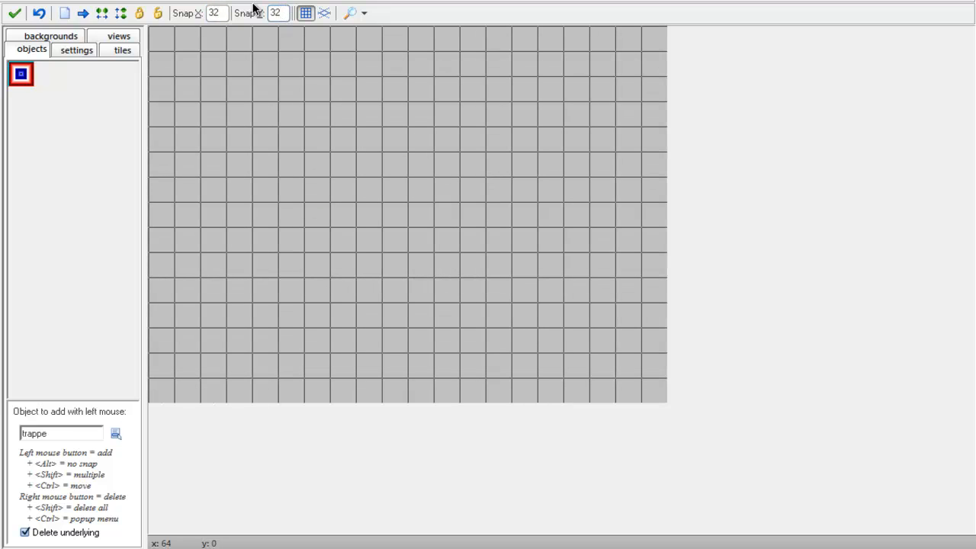
- Assign the image named background as the third room's Background 0
{"action": "left_click", "coordinate": [46, 37]}
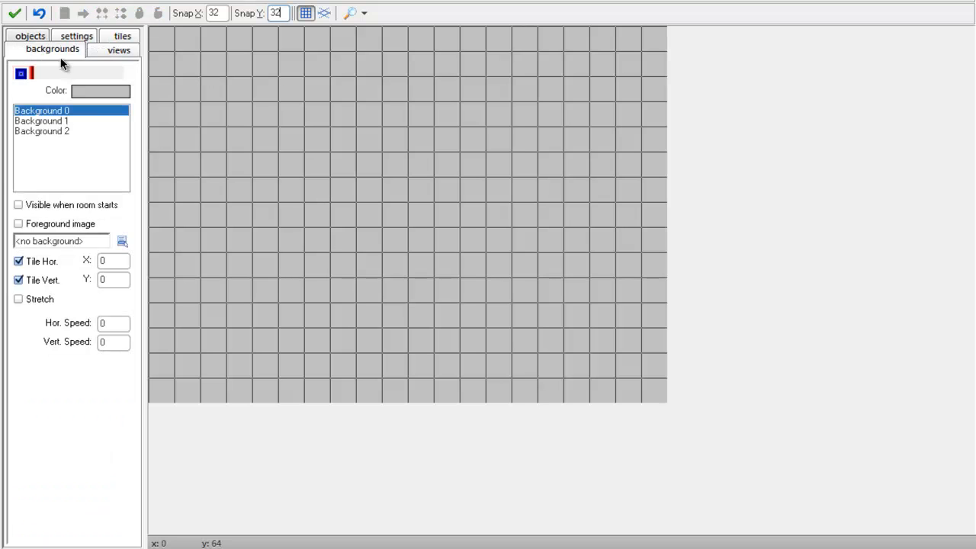
{"action": "left_click", "coordinate": [123, 242]}
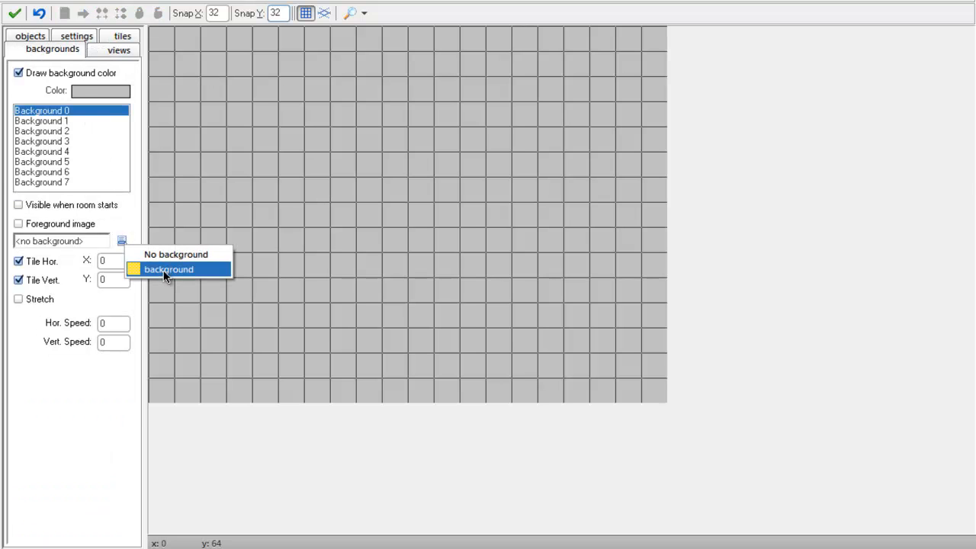
{"action": "left_click", "coordinate": [163, 270]}
- Line the third room's outer edge with mur blocks and accept the completed room
{"action": "left_click", "coordinate": [28, 37]}
{"action": "left_click", "coordinate": [24, 79]}
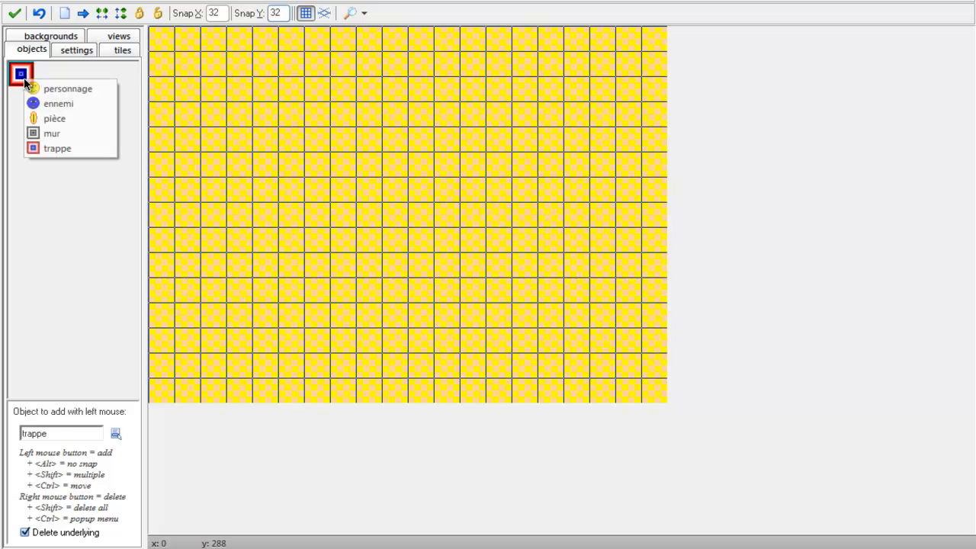
{"action": "left_click", "coordinate": [48, 134]}
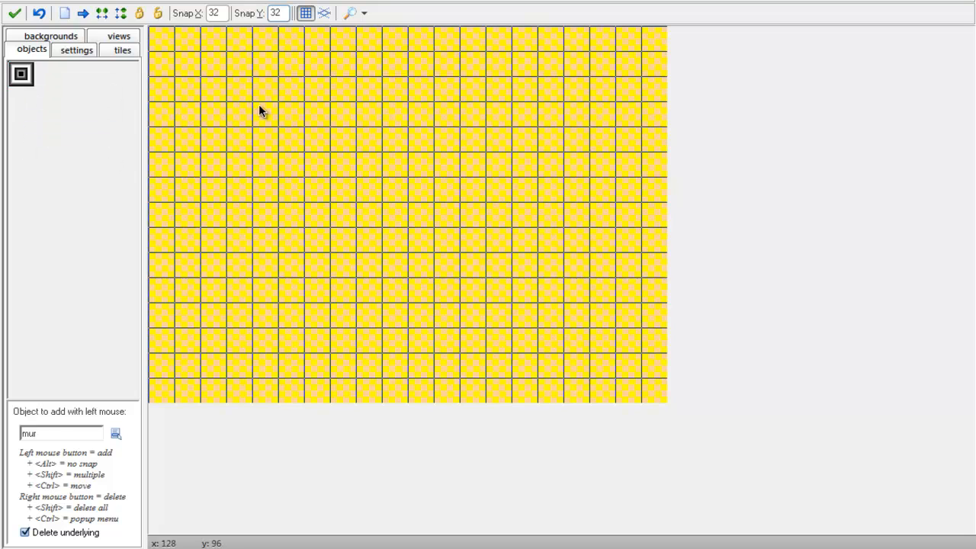
{"action": "left_click_drag", "start_coordinate": [654, 42], "coordinate": [204, 42], "text": "shift"}
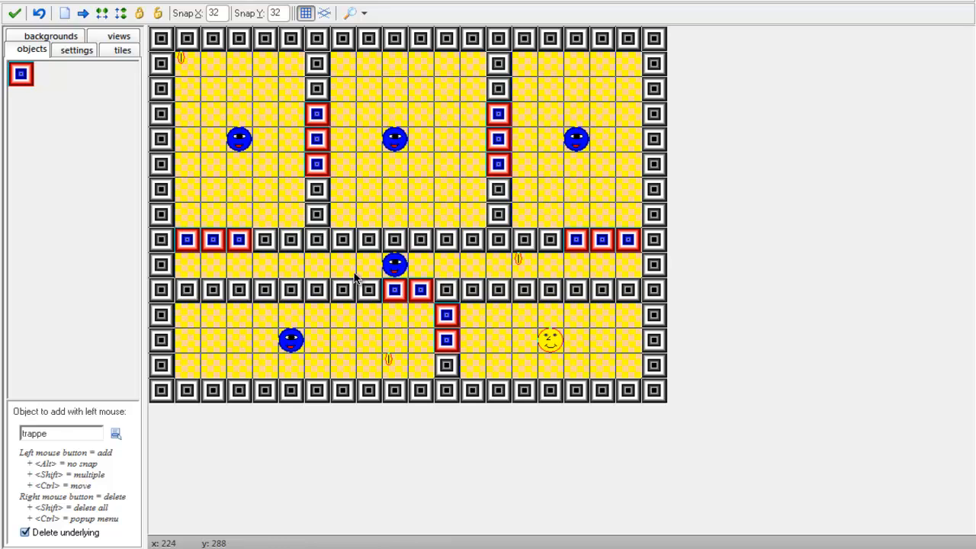
{"action": "left_click", "coordinate": [14, 13]}
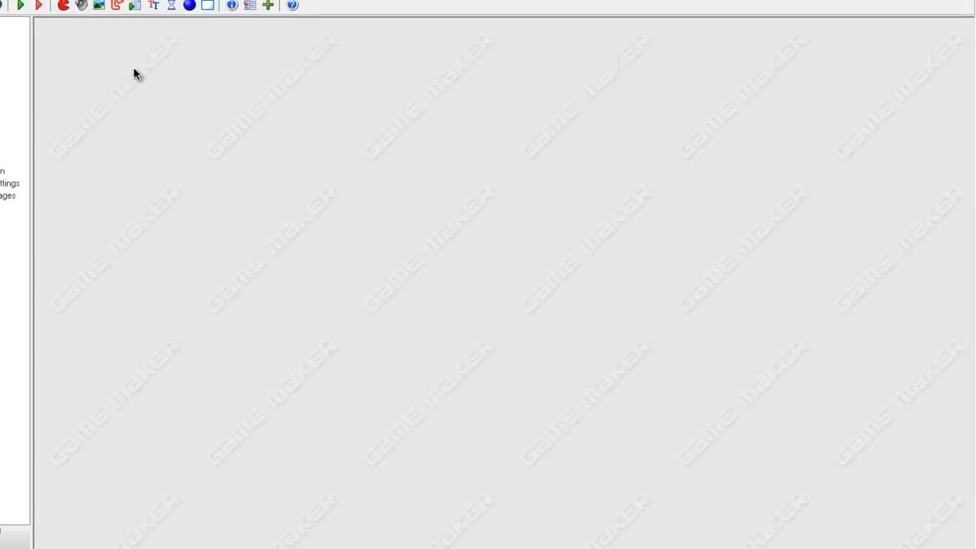
- Create a fourth room, maximize its editor and set its grid snap to 32 in both X and Y
{"action": "left_click", "coordinate": [276, 41]}
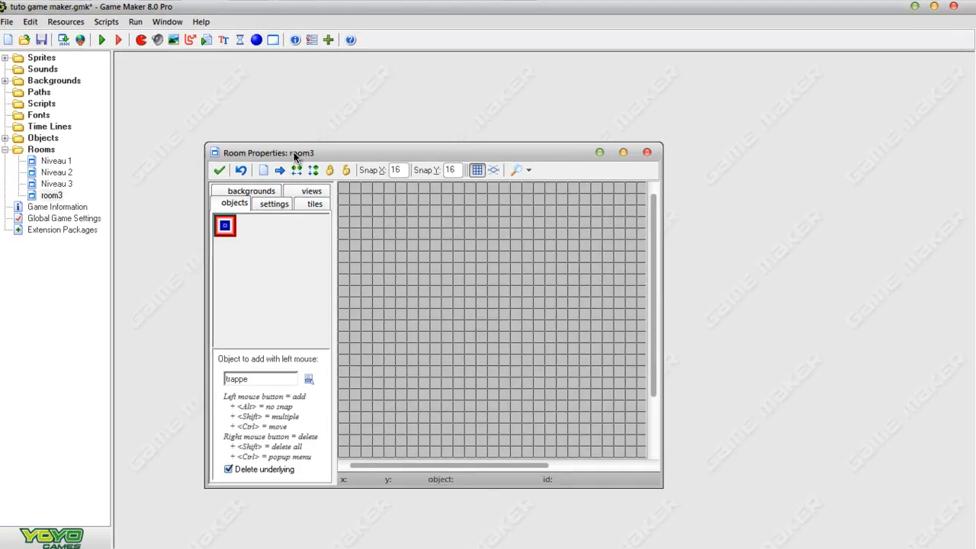
{"action": "double_click", "coordinate": [294, 152]}
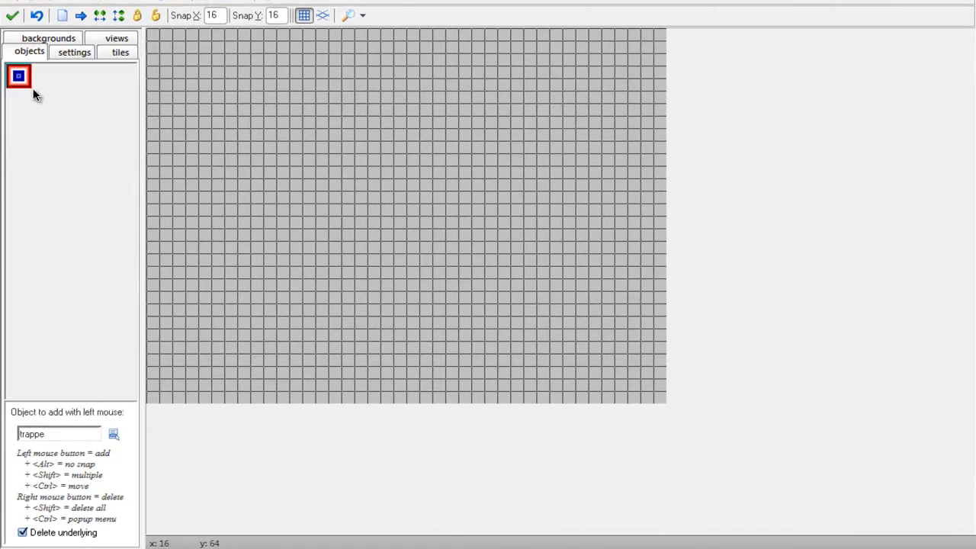
{"action": "double_click", "coordinate": [214, 15]}
{"action": "type", "text": "32"}
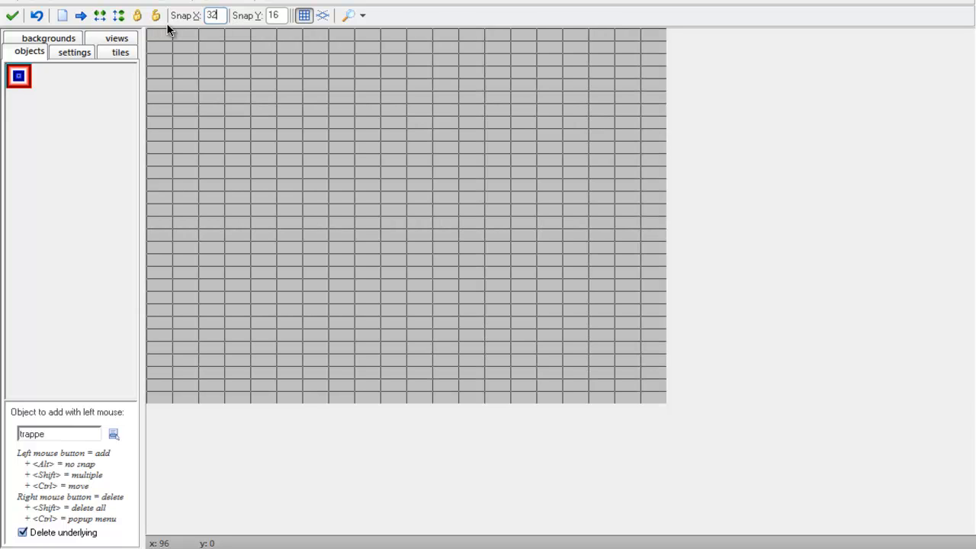
{"action": "double_click", "coordinate": [275, 16]}
{"action": "type", "text": "32"}
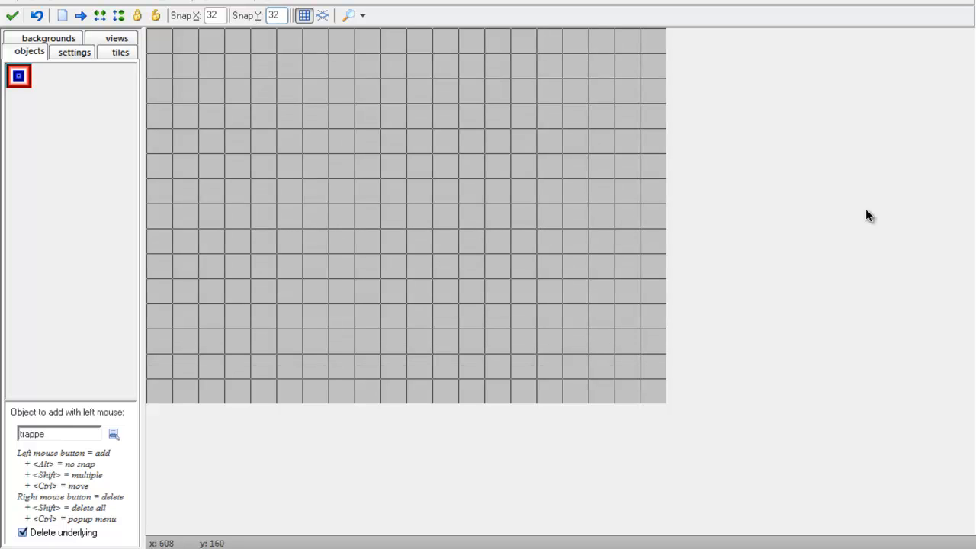
- Assign the image named background as the fourth room's Background 0
{"action": "left_click", "coordinate": [21, 41]}
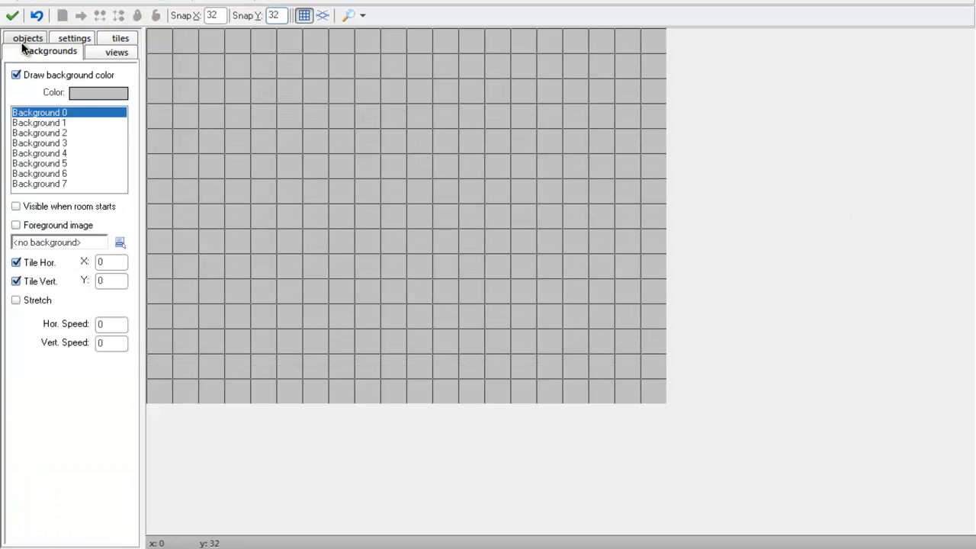
{"action": "left_click", "coordinate": [120, 243]}
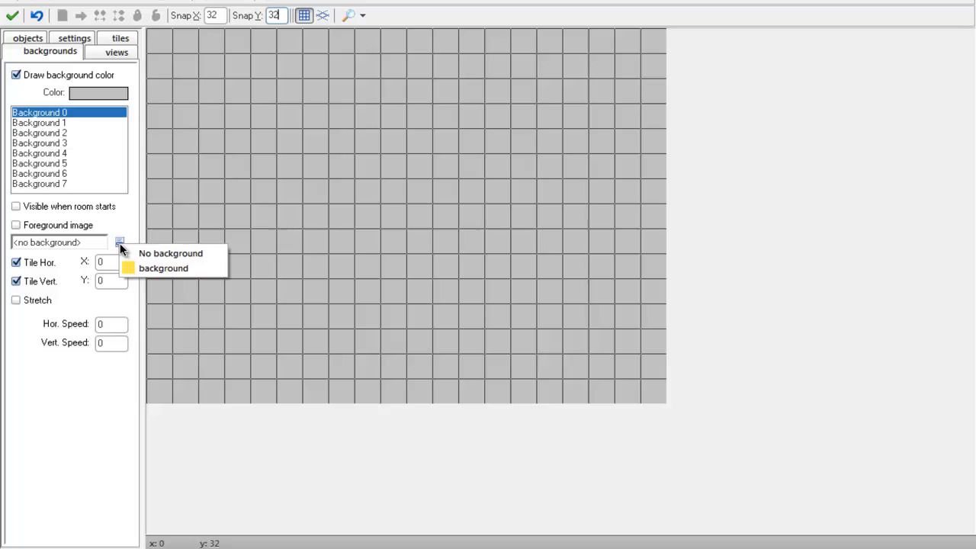
{"action": "left_click", "coordinate": [160, 269]}
- Line the entire outer edge of the fourth room with mur blocks
{"action": "left_click", "coordinate": [35, 39]}
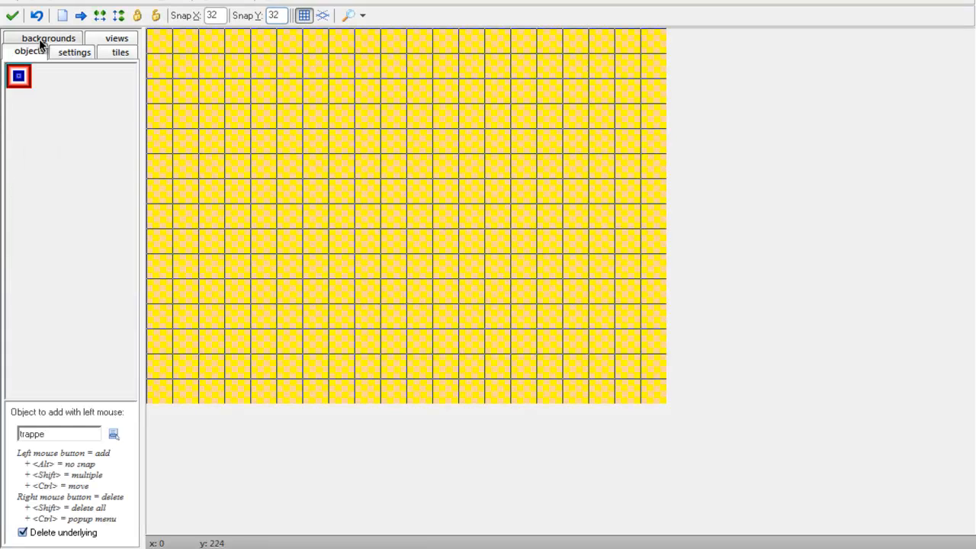
{"action": "left_click", "coordinate": [18, 76]}
{"action": "left_click", "coordinate": [37, 130]}
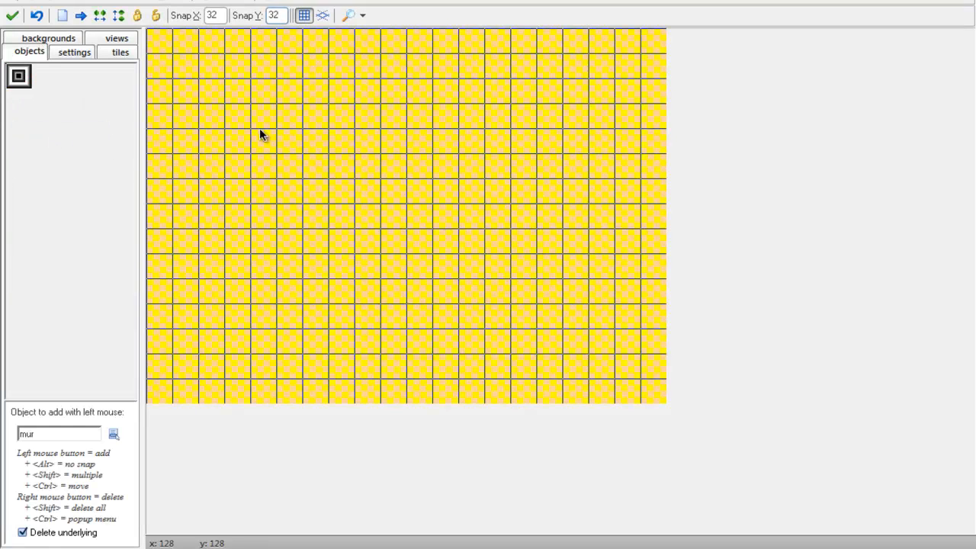
{"action": "mouse_move", "coordinate": [651, 50]}
{"action": "left_mouse_down", "text": "shift"}
{"action": "mouse_move", "coordinate": [192, 48]}
{"action": "mouse_move", "coordinate": [158, 61]}
{"action": "mouse_move", "coordinate": [156, 267]}
{"action": "mouse_move", "coordinate": [170, 339]}
{"action": "mouse_move", "coordinate": [167, 390]}
{"action": "mouse_move", "coordinate": [606, 390]}
{"action": "mouse_move", "coordinate": [660, 309]}
{"action": "mouse_move", "coordinate": [657, 68]}
{"action": "left_mouse_up", "text": "shift"}
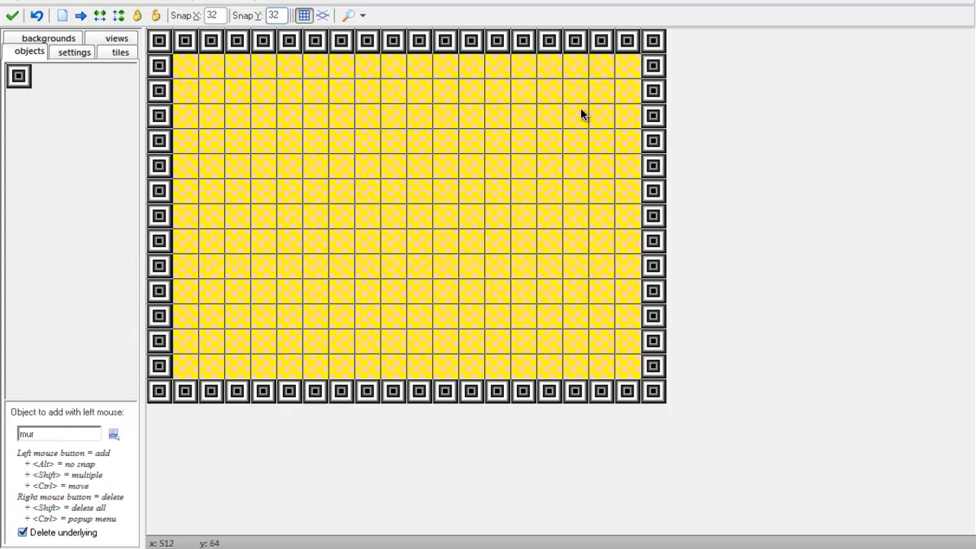
- Build an inner rectangle of mur blocks, 14 wide and 9 high, removing the surplus blocks above its upper corners
{"action": "mouse_move", "coordinate": [578, 95]}
{"action": "left_mouse_down", "text": "shift"}
{"action": "mouse_move", "coordinate": [578, 311]}
{"action": "mouse_move", "coordinate": [219, 320]}
{"action": "mouse_move", "coordinate": [232, 275]}
{"action": "mouse_move", "coordinate": [238, 95]}
{"action": "left_mouse_up", "text": "shift"}
{"action": "right_click", "coordinate": [211, 317]}
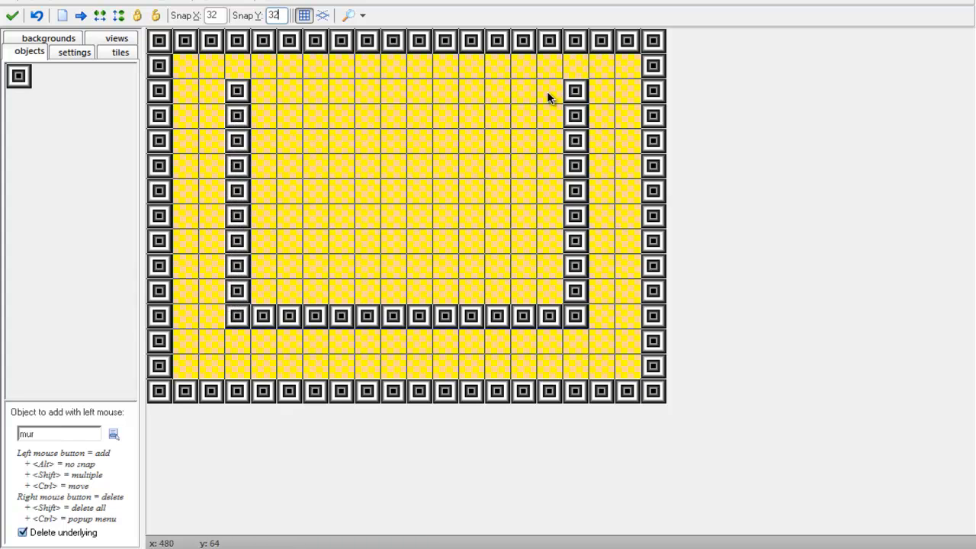
{"action": "left_click_drag", "start_coordinate": [552, 116], "coordinate": [263, 116], "text": "shift"}
{"action": "right_click", "coordinate": [242, 91]}
{"action": "right_click", "coordinate": [575, 92]}
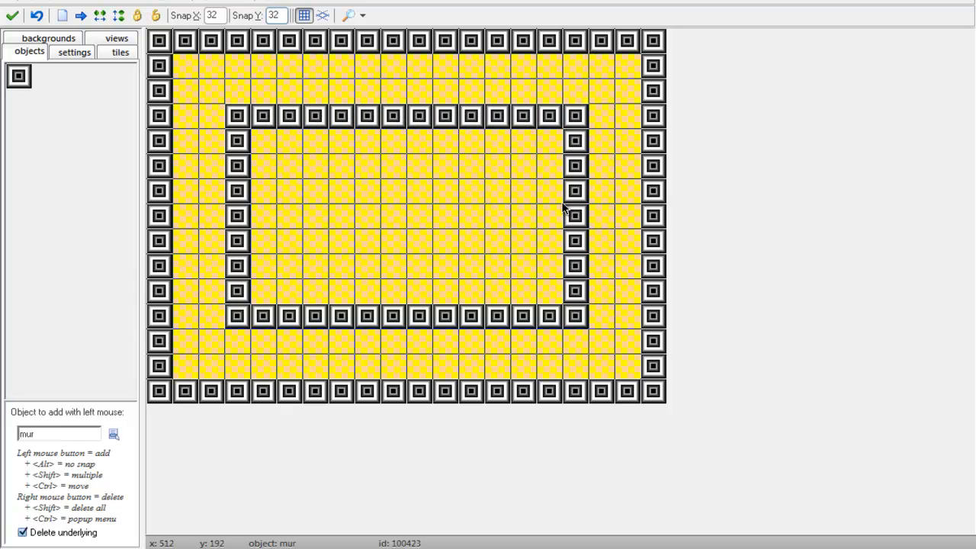
- Connect the inner rectangle to the outer wall with two-block mur links at mid-height on both sides and above both upper corners
{"action": "left_click_drag", "start_coordinate": [625, 221], "coordinate": [603, 217], "text": "shift"}
{"action": "left_click_drag", "start_coordinate": [214, 216], "coordinate": [184, 217], "text": "shift"}
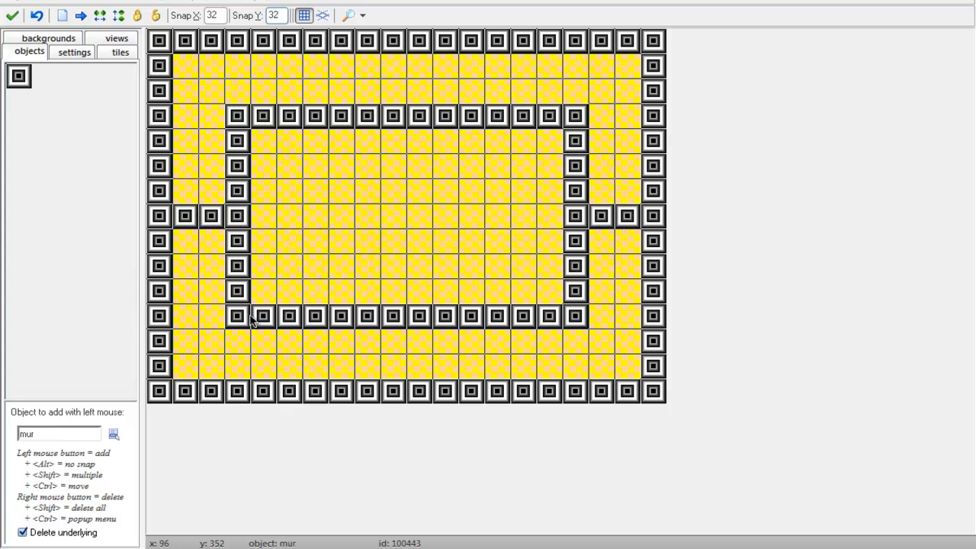
{"action": "left_click_drag", "start_coordinate": [575, 68], "coordinate": [575, 93], "text": "shift"}
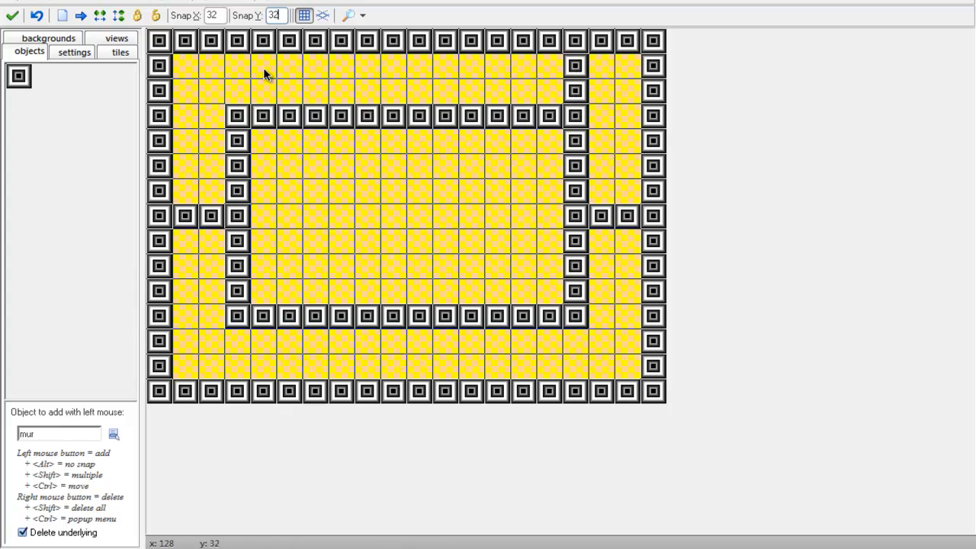
{"action": "left_click_drag", "start_coordinate": [237, 68], "coordinate": [236, 92], "text": "shift"}
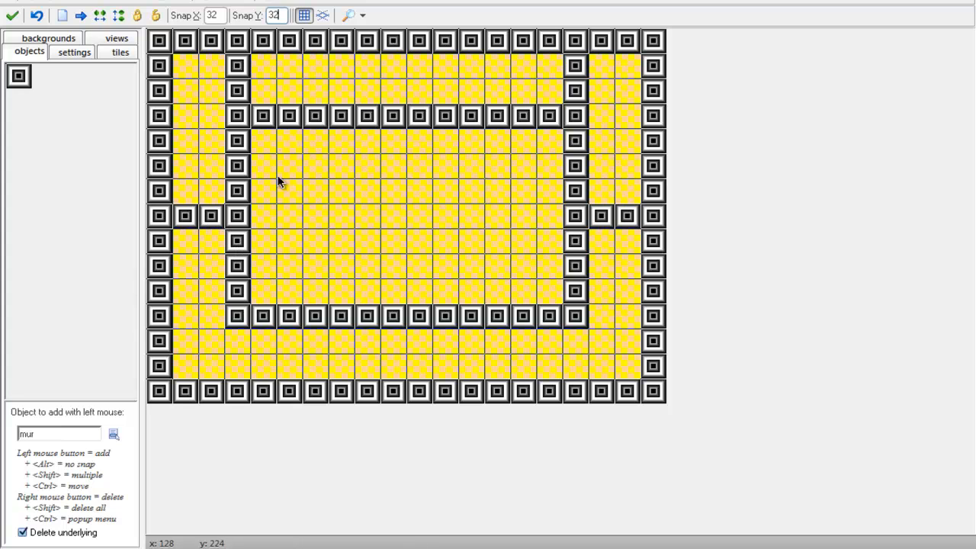
- Replace three mur blocks in the middle of the inner rectangle's lower and upper walls with trappe objects
{"action": "left_click", "coordinate": [20, 78]}
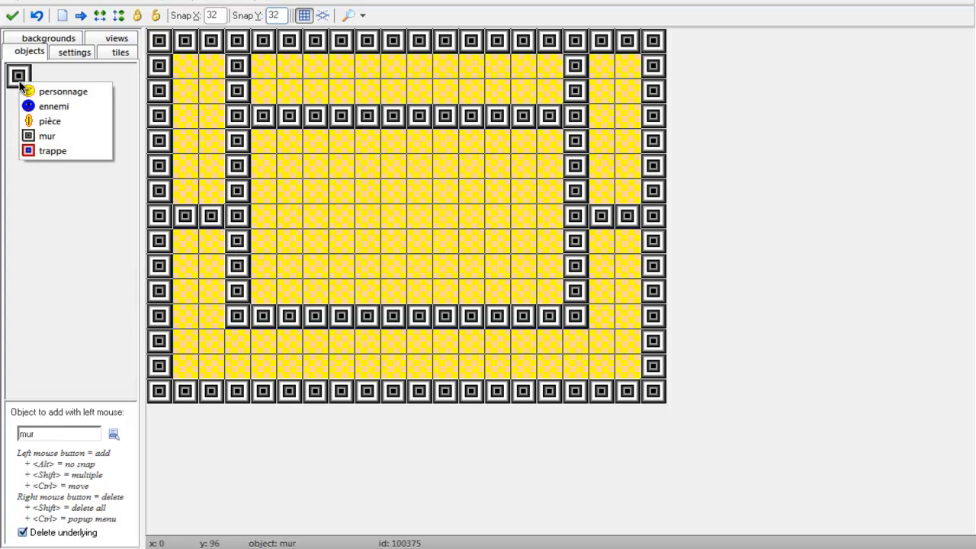
{"action": "left_click", "coordinate": [53, 150]}
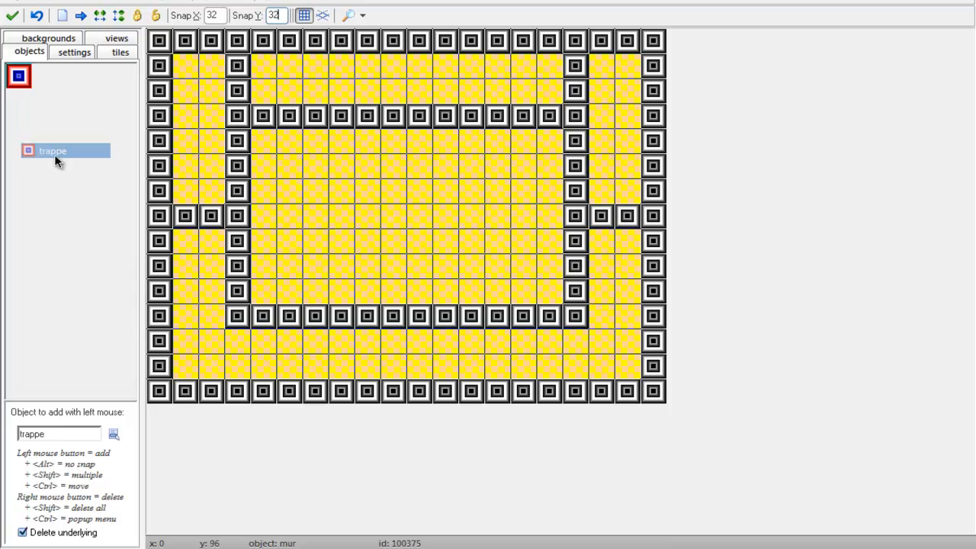
{"action": "left_click", "coordinate": [444, 316]}
{"action": "left_click", "coordinate": [418, 316]}
{"action": "left_click", "coordinate": [393, 316]}
{"action": "left_click", "coordinate": [445, 115]}
{"action": "left_click", "coordinate": [418, 115]}
{"action": "right_click", "coordinate": [393, 116]}
{"action": "left_click", "coordinate": [394, 116]}
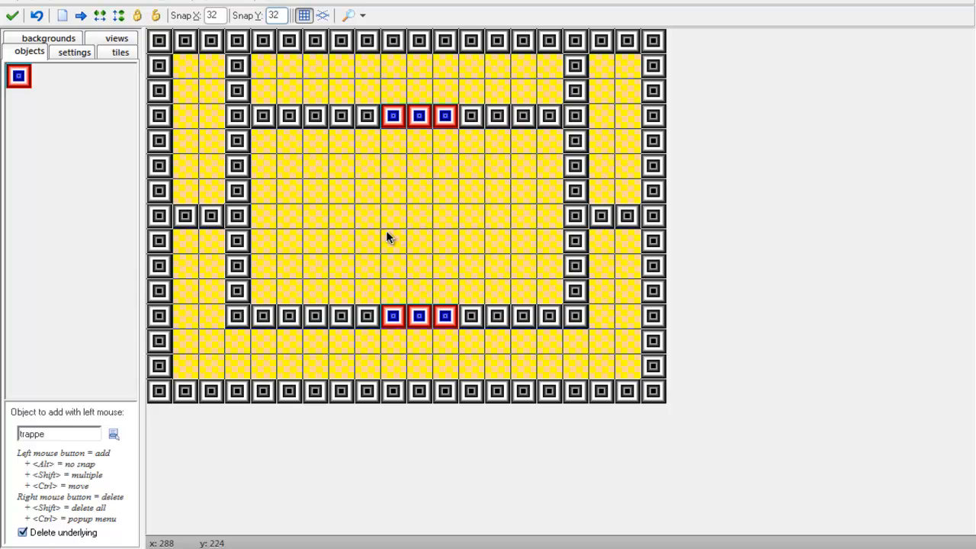
- Replace the two-block mur links above both upper corners of the inner rectangle with trappe objects
{"action": "right_click", "coordinate": [576, 70]}
{"action": "left_click", "coordinate": [576, 67]}
{"action": "left_click", "coordinate": [575, 92]}
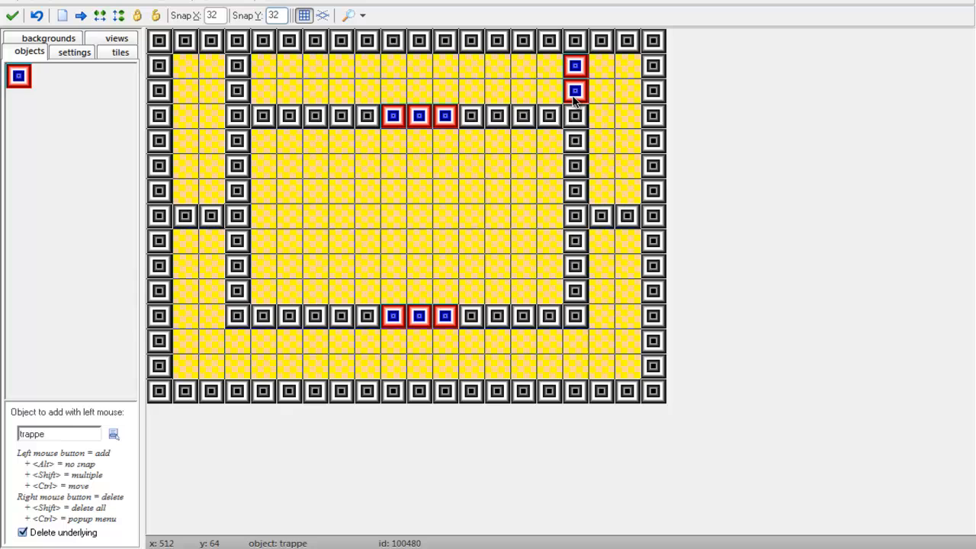
{"action": "left_click", "coordinate": [238, 67]}
{"action": "left_click", "coordinate": [236, 92]}
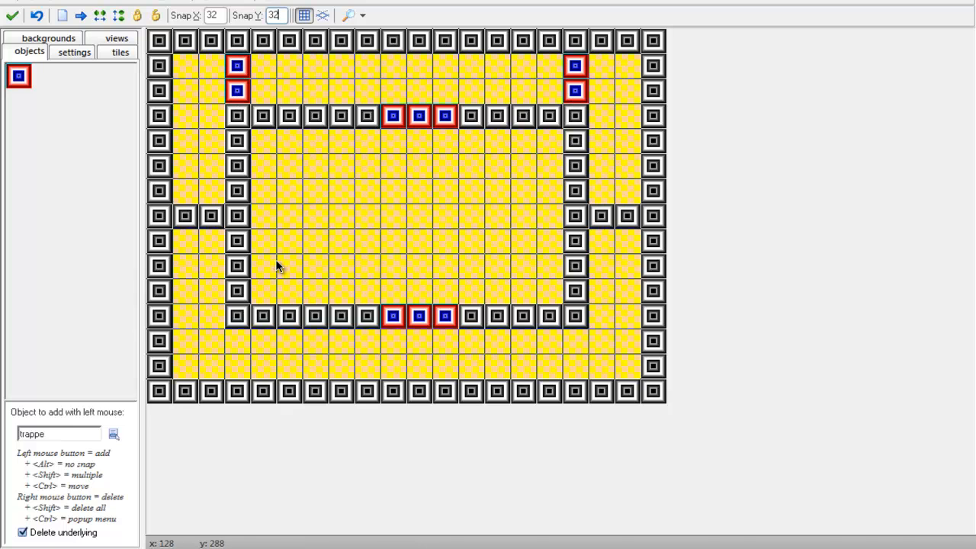
- Place one personnage object in the corridor below the inner rectangle, just above the room's lower wall
{"action": "left_click", "coordinate": [17, 82]}
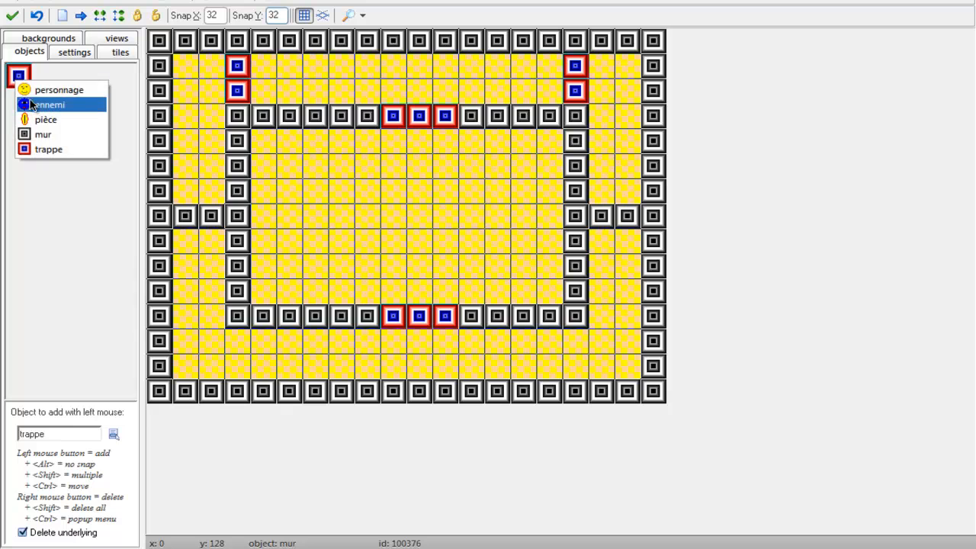
{"action": "left_click", "coordinate": [36, 92]}
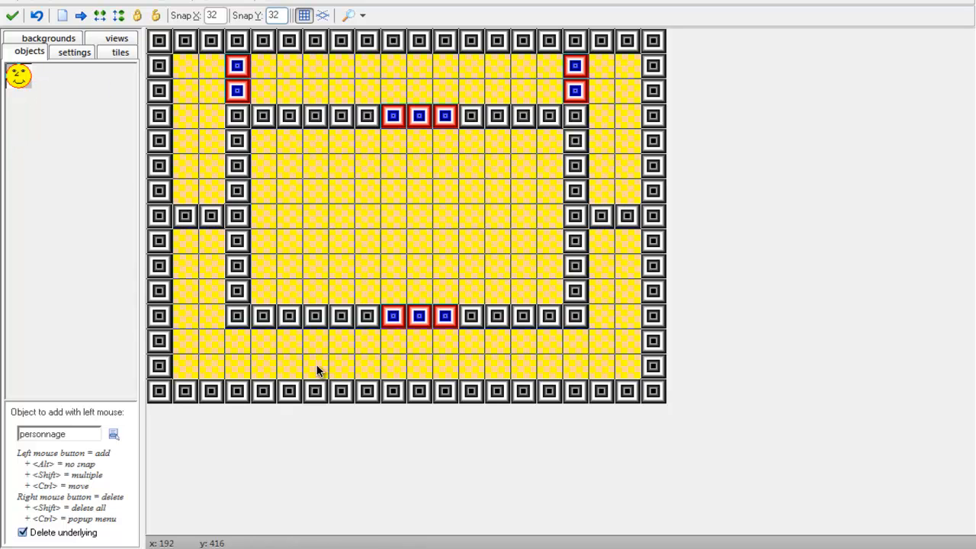
{"action": "left_click", "coordinate": [316, 368]}
- Place six ennemi objects spread across the inside of the inner rectangle and two in the corridor above it
{"action": "left_click", "coordinate": [19, 79]}
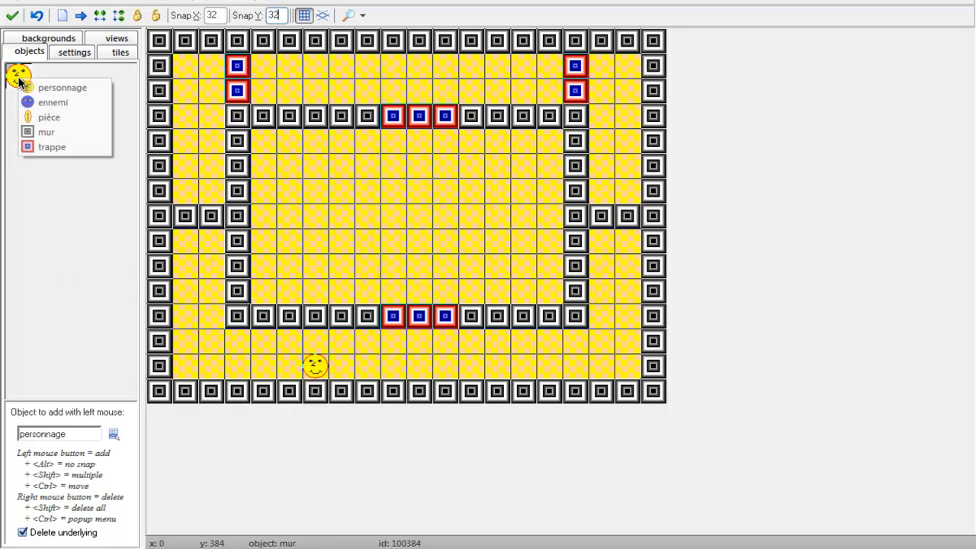
{"action": "left_click", "coordinate": [49, 105]}
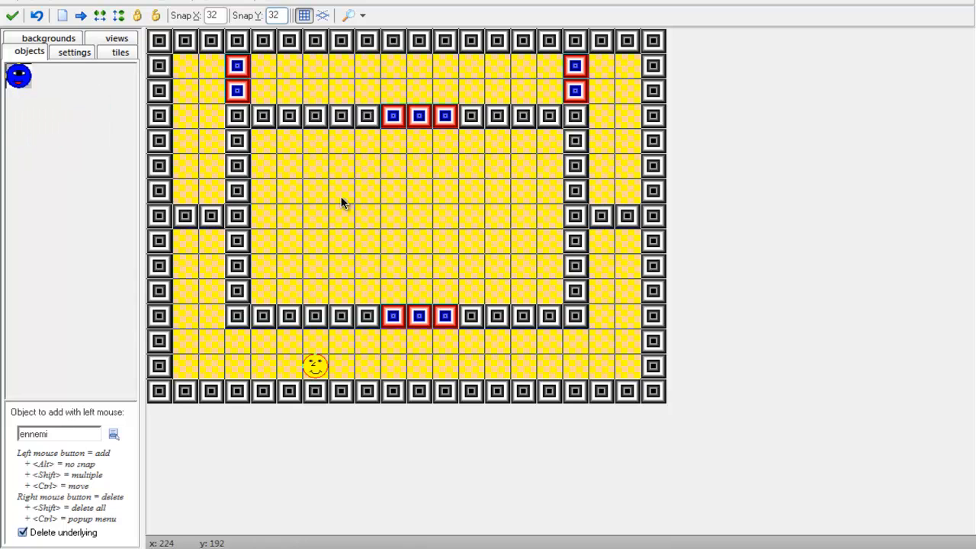
{"action": "left_click", "coordinate": [310, 170]}
{"action": "left_click", "coordinate": [486, 200]}
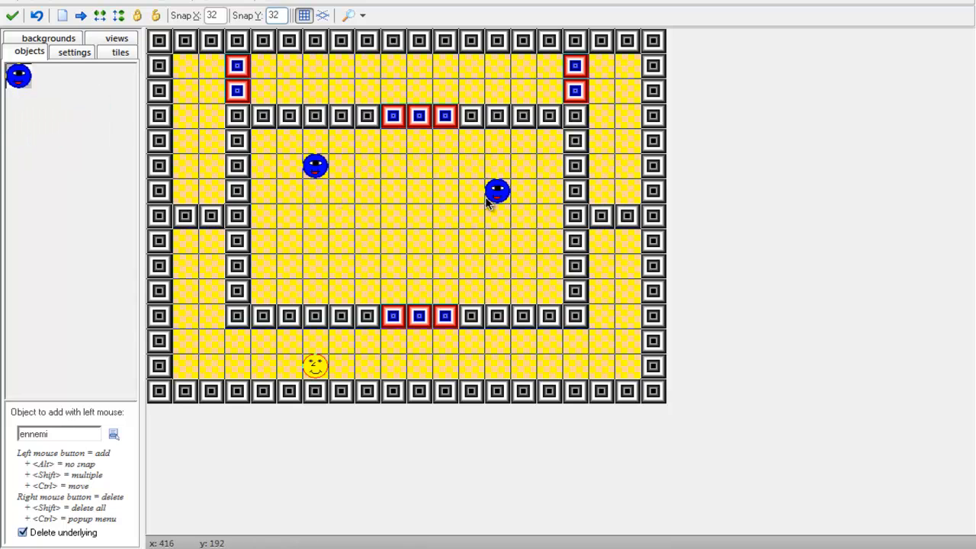
{"action": "left_click", "coordinate": [395, 261]}
{"action": "left_click", "coordinate": [394, 224]}
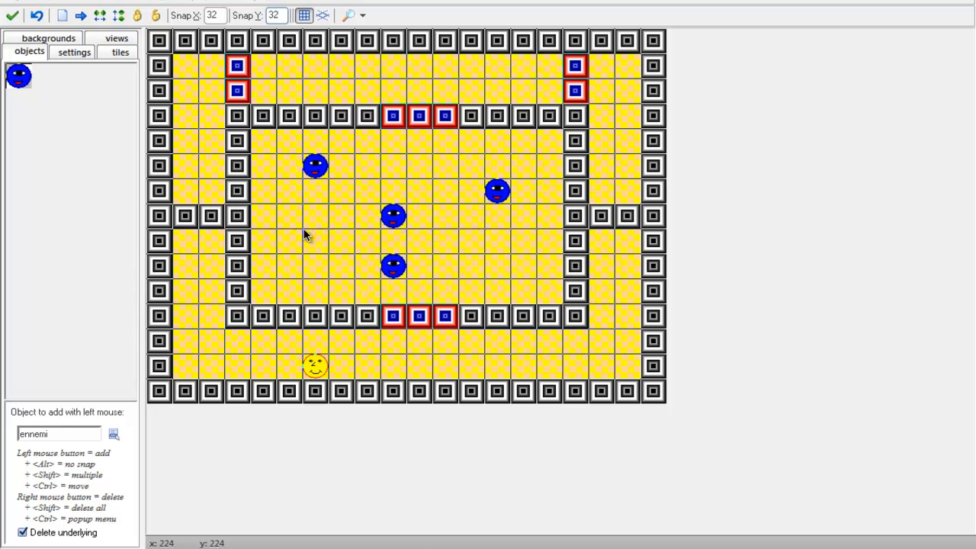
{"action": "left_click", "coordinate": [295, 242]}
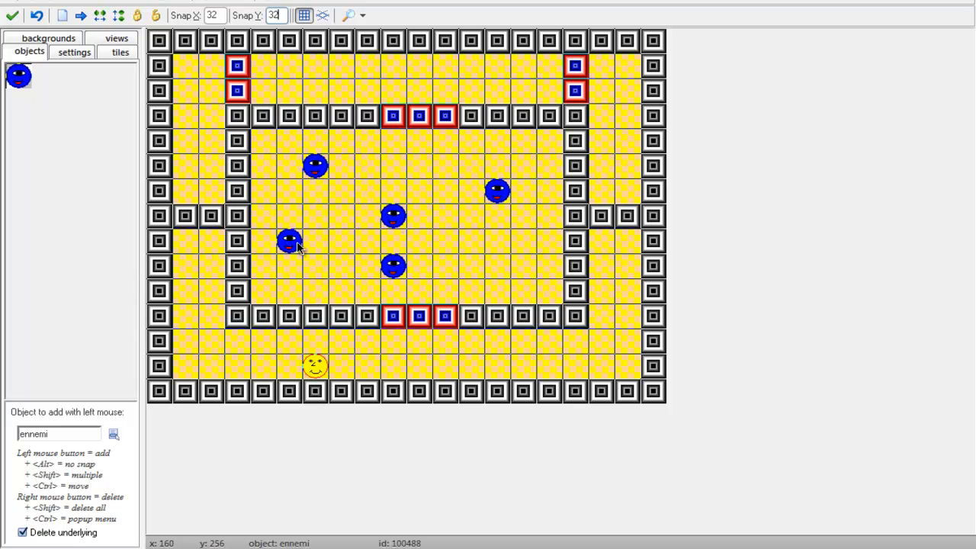
{"action": "left_click", "coordinate": [540, 150]}
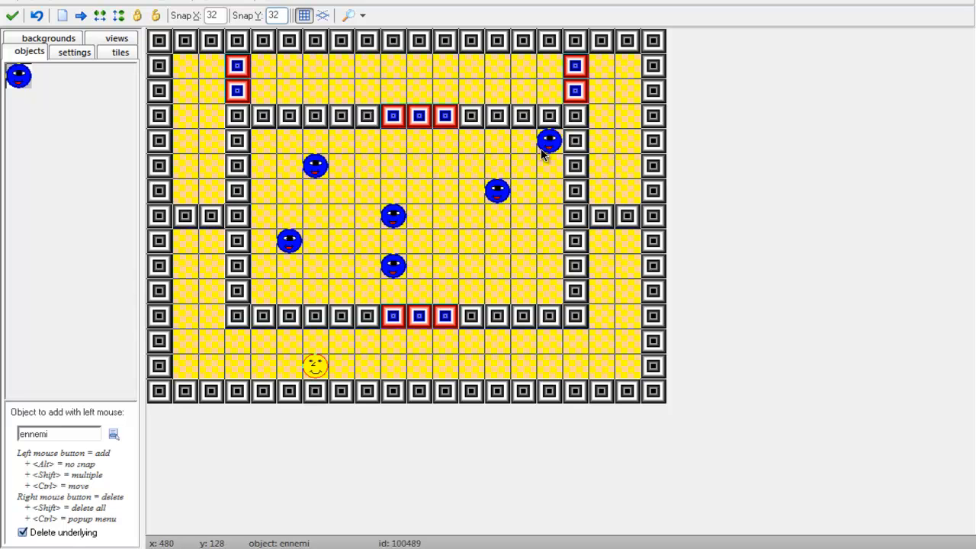
{"action": "left_click", "coordinate": [363, 69]}
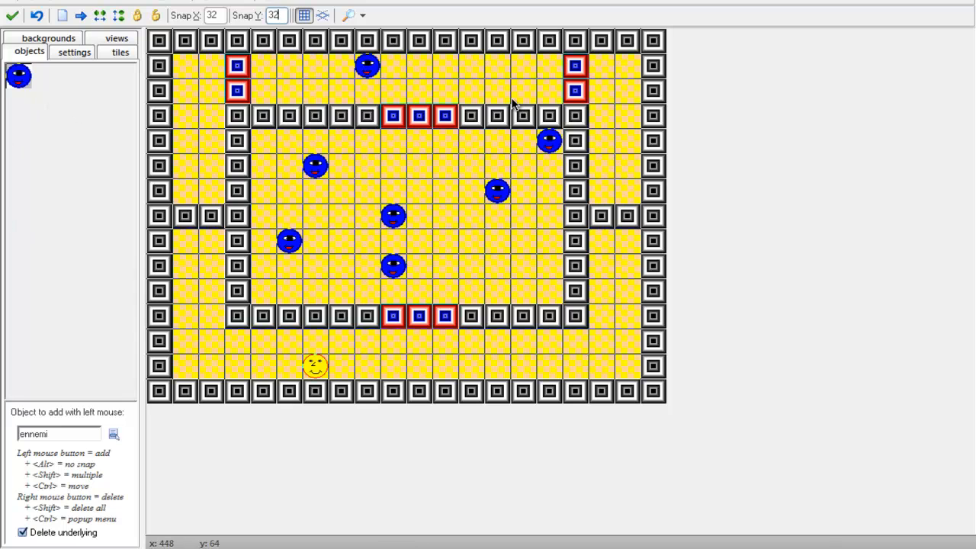
{"action": "left_click", "coordinate": [495, 95]}
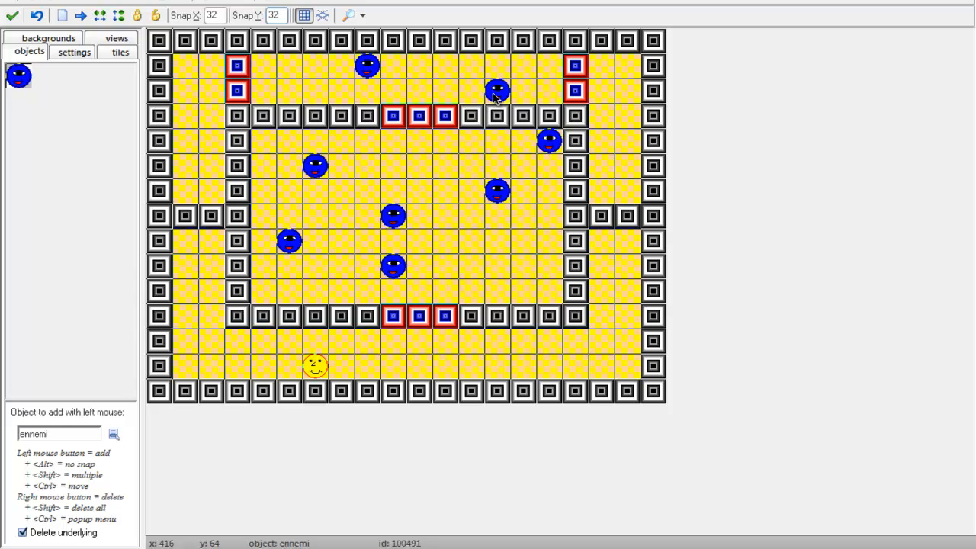
- Place three pièce objects: one inside the inner rectangle, one in the corridor below it, and one in the right corridor above the mid-height link
{"action": "left_click", "coordinate": [23, 80]}
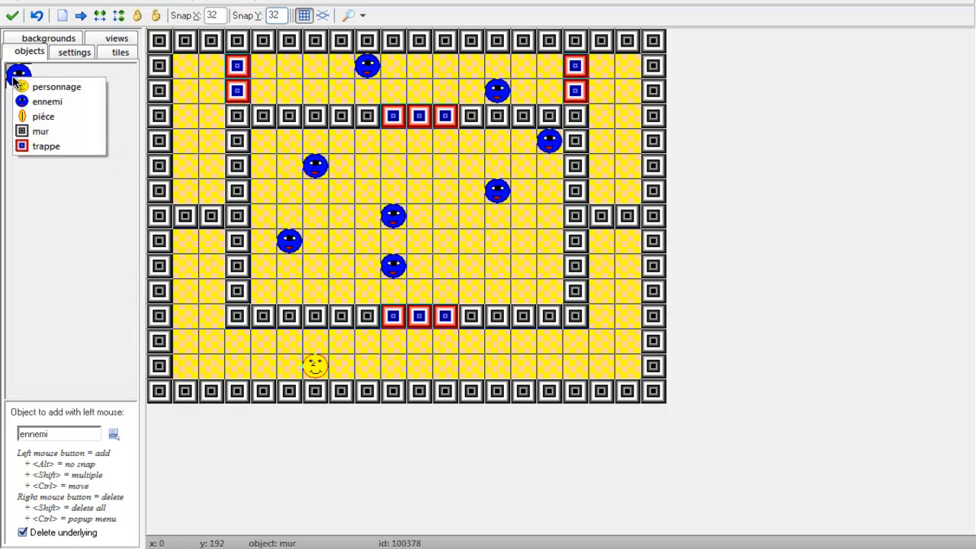
{"action": "left_click", "coordinate": [42, 115]}
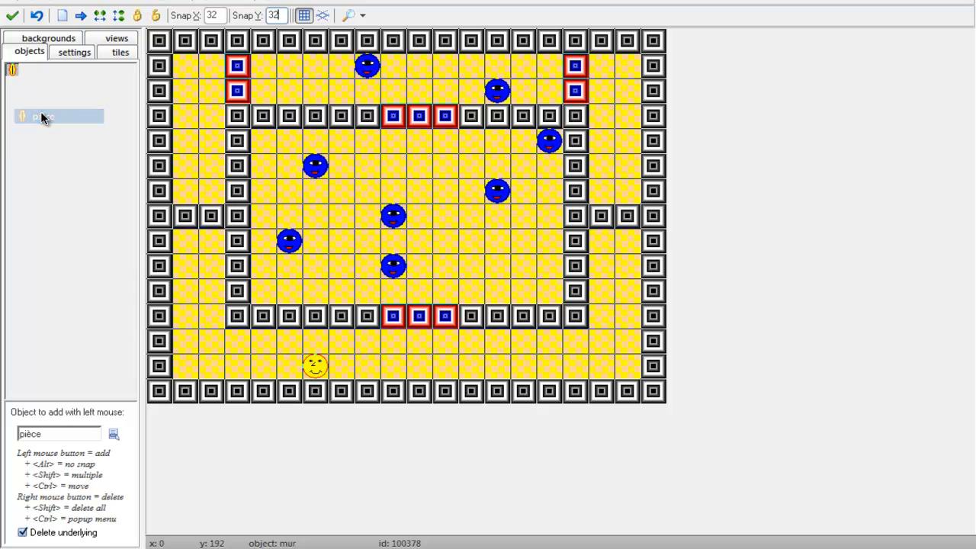
{"action": "left_click", "coordinate": [420, 189]}
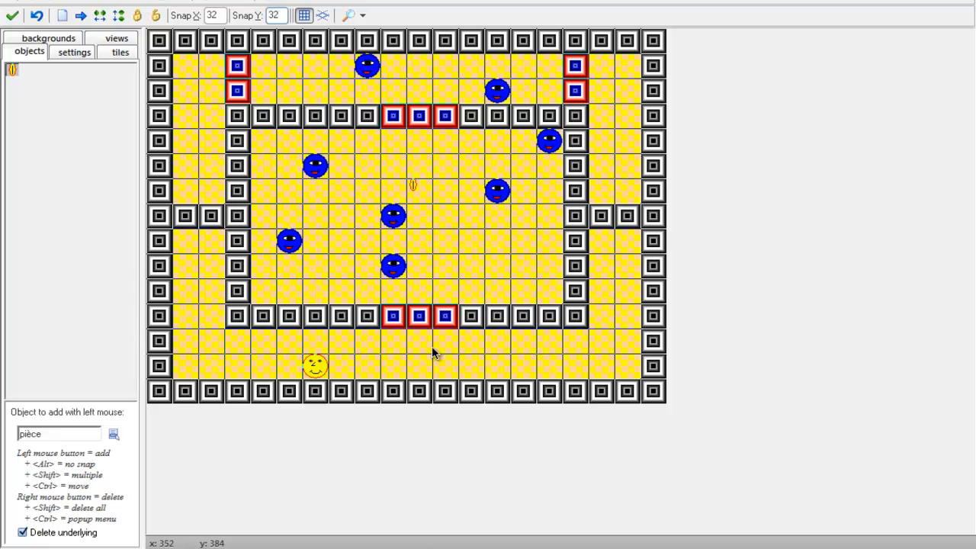
{"action": "left_click", "coordinate": [419, 371]}
{"action": "left_click", "coordinate": [619, 192]}
- Rename the room as Niveau 4 and close it with its changes kept
{"action": "left_click", "coordinate": [67, 52]}
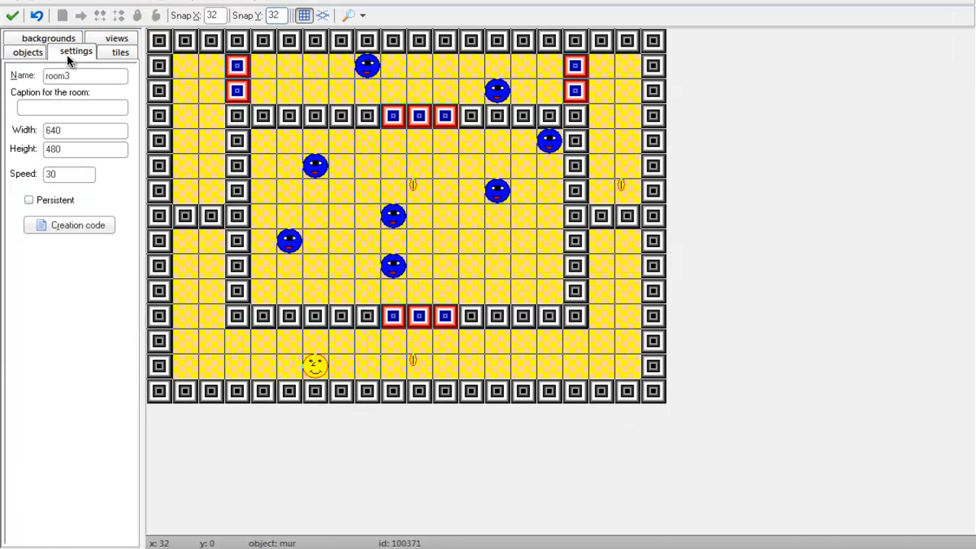
{"action": "left_click_drag", "start_coordinate": [84, 75], "coordinate": [4, 82]}
{"action": "key", "text": "BackSpace"}
{"action": "left_click", "coordinate": [28, 52]}
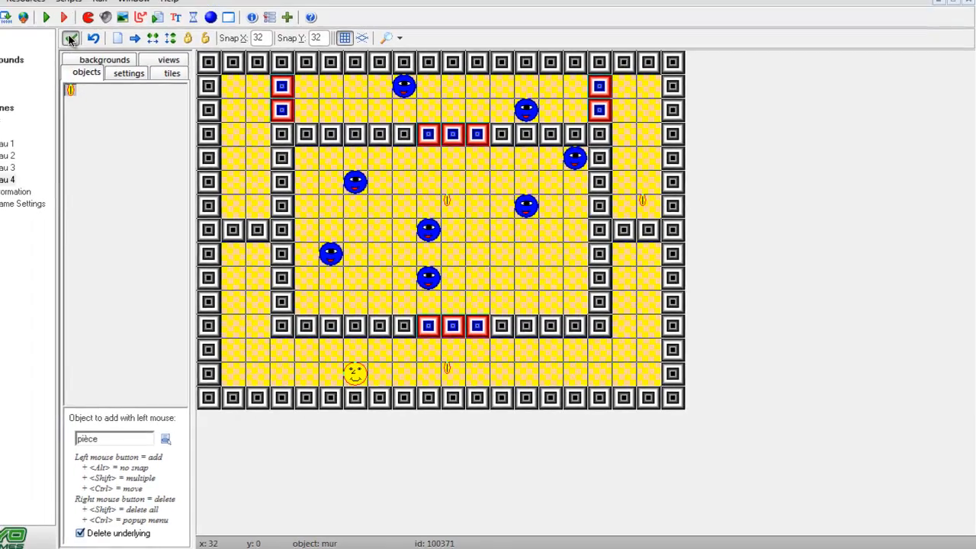
{"action": "left_click", "coordinate": [69, 38]}
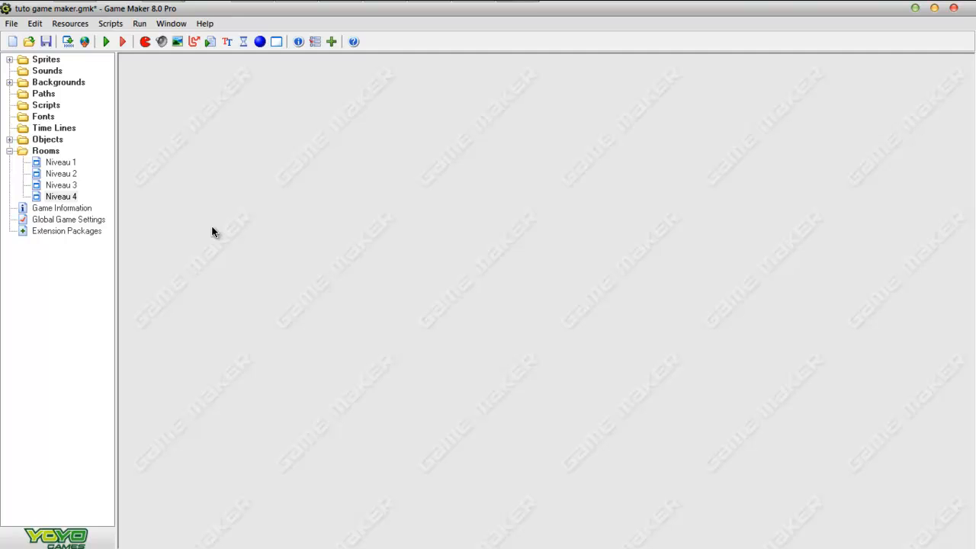
- Run the game to check the first level, and close the game window
{"action": "left_click", "coordinate": [107, 42]}
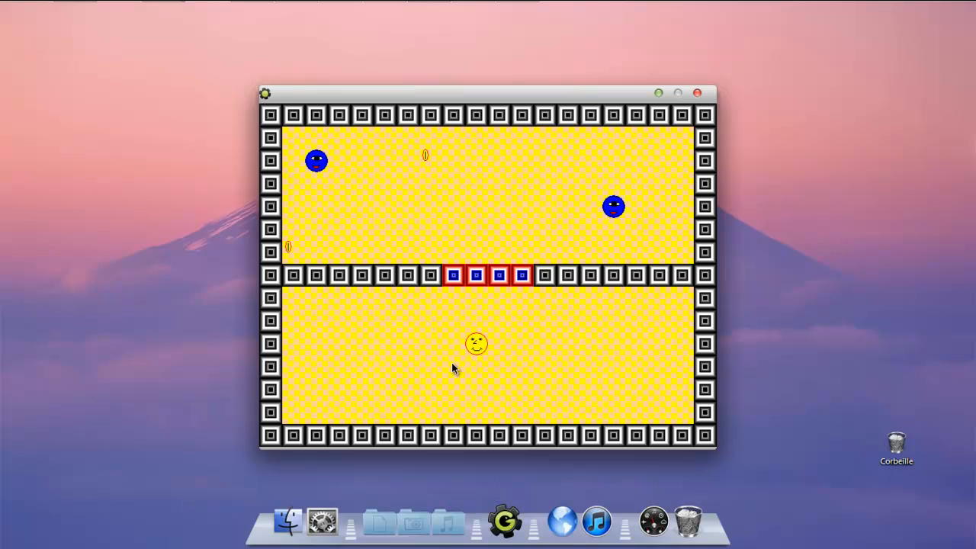
{"action": "left_click", "coordinate": [697, 93]}
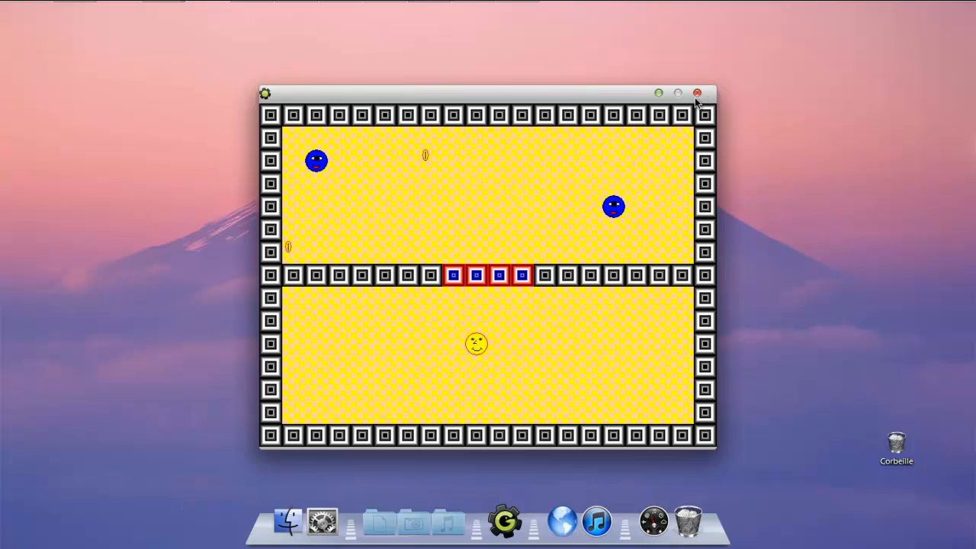